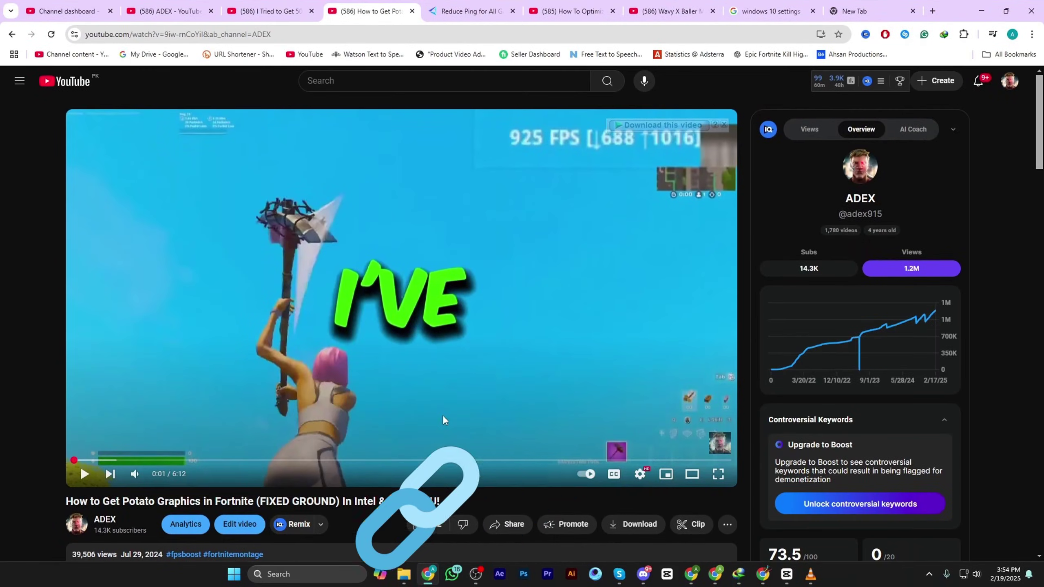
# Step: Search Start for 'edit group policy' and open the Local Group Policy Editor
pyautogui.scroll(-5, 442, 415)
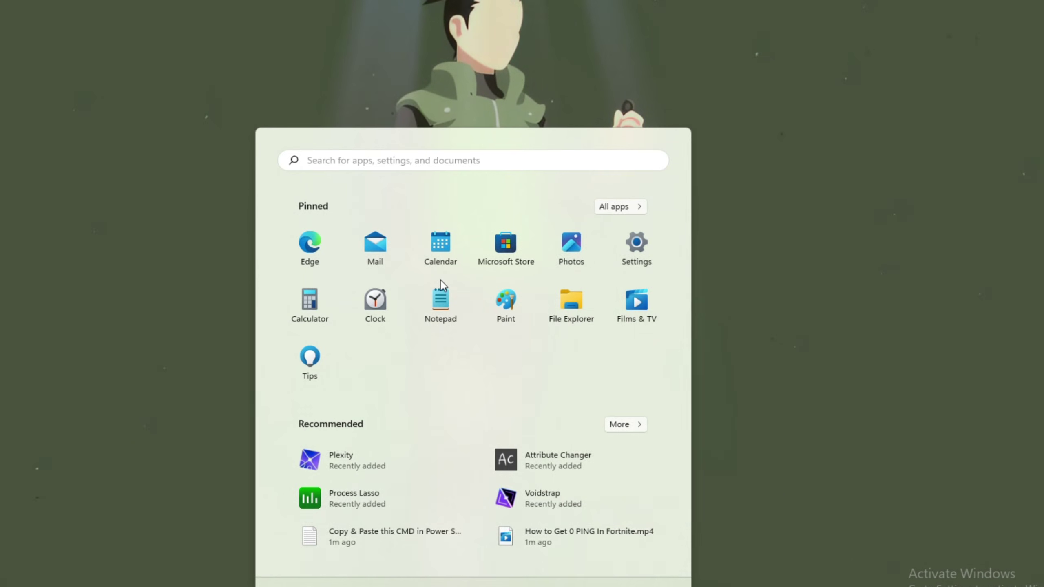
pyautogui.write('ed')
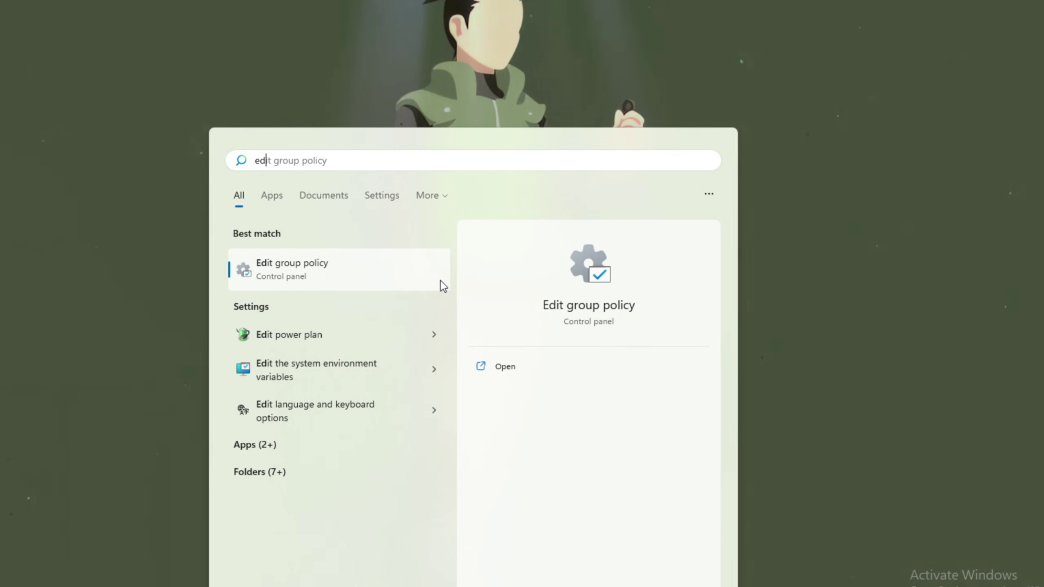
pyautogui.click(419, 161)
pyautogui.click(549, 305)
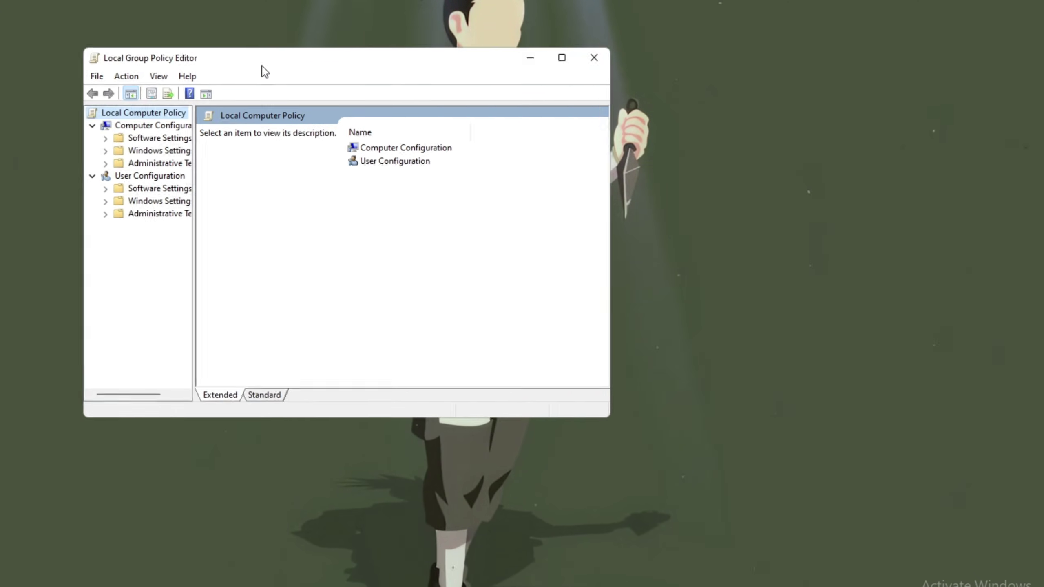
pyautogui.moveTo(262, 65); pyautogui.dragTo(430, 93)
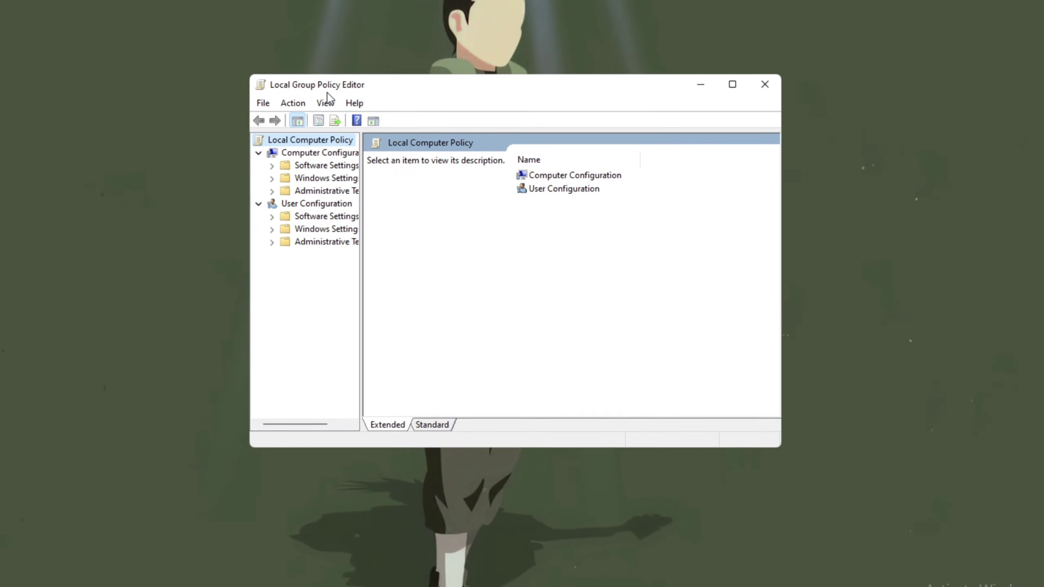
# Step: Go to Computer Configuration > Administrative Templates > Windows Components > App Privacy and select 'Let Windows apps run in the background'
pyautogui.click(562, 177)
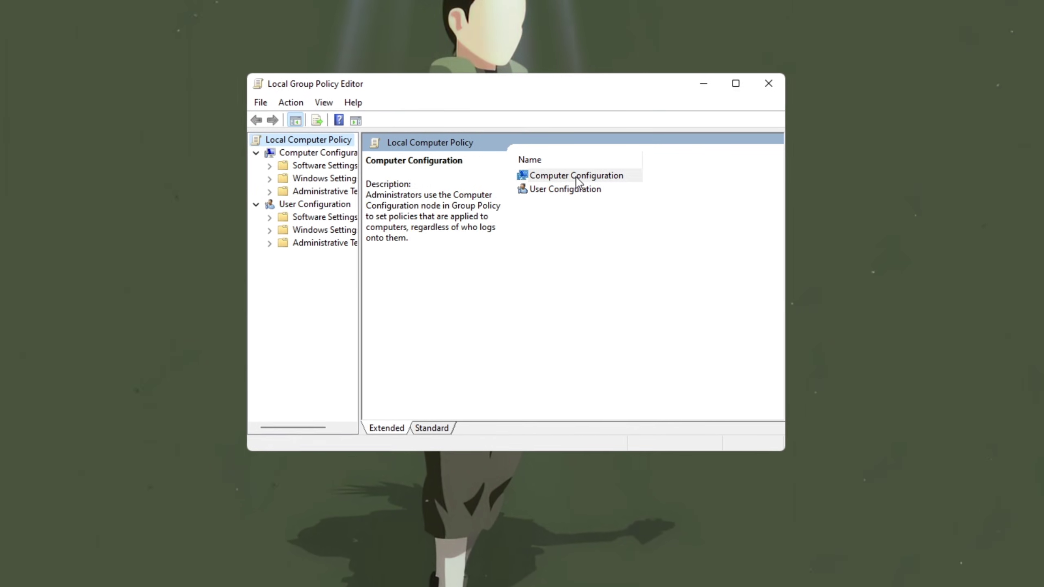
pyautogui.doubleClick(564, 177)
pyautogui.click(564, 204)
pyautogui.doubleClick(568, 205)
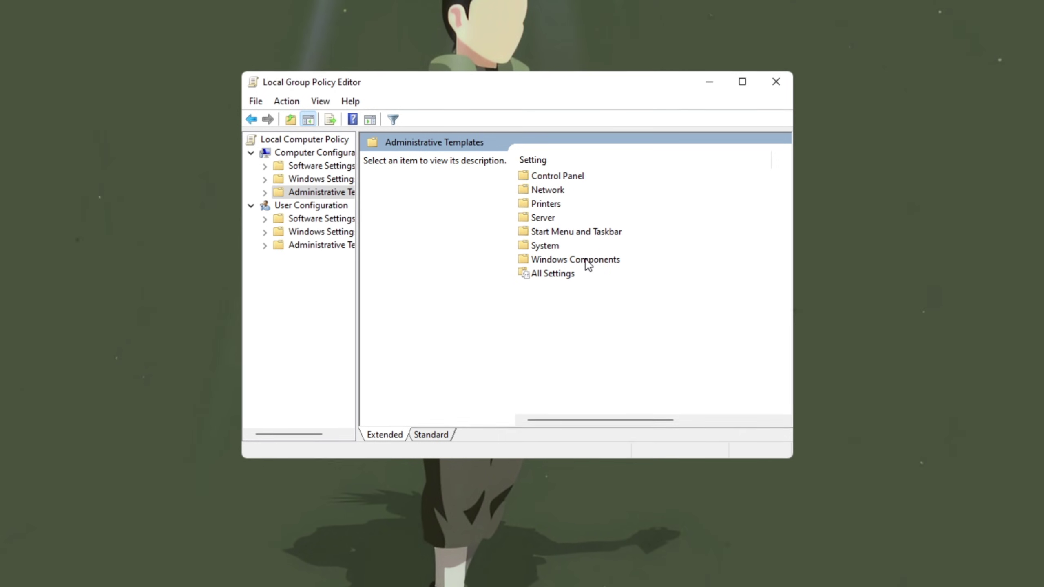
pyautogui.click(587, 260)
pyautogui.doubleClick(586, 260)
pyautogui.click(575, 218)
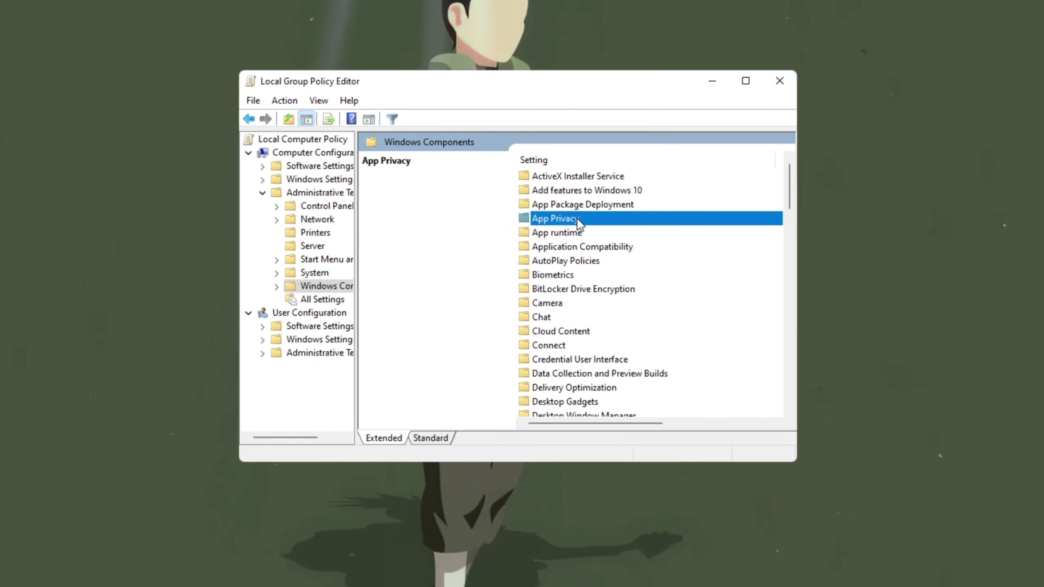
pyautogui.doubleClick(566, 219)
pyautogui.scroll(-3, 575, 268)
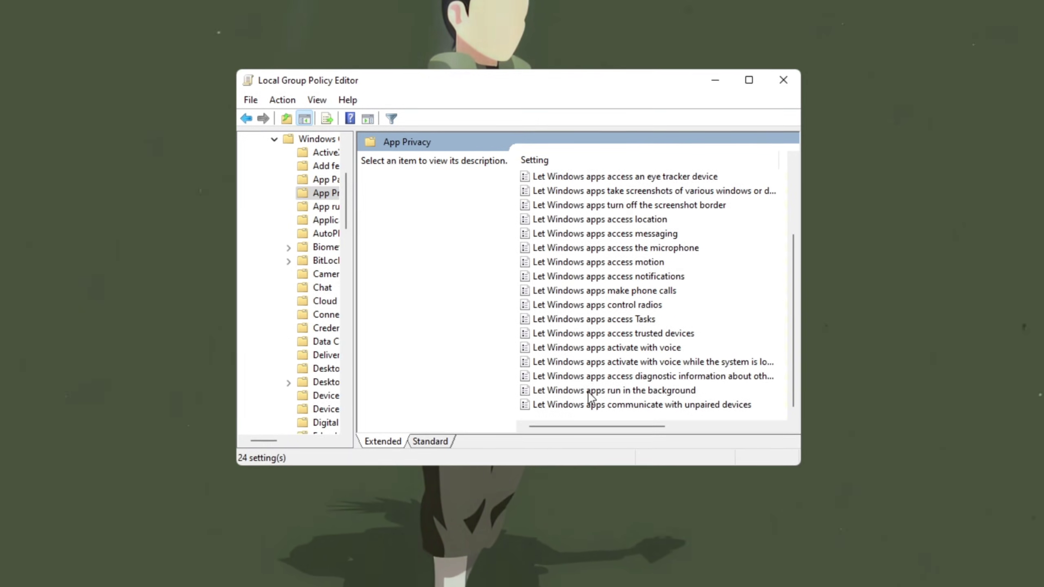
pyautogui.click(607, 390)
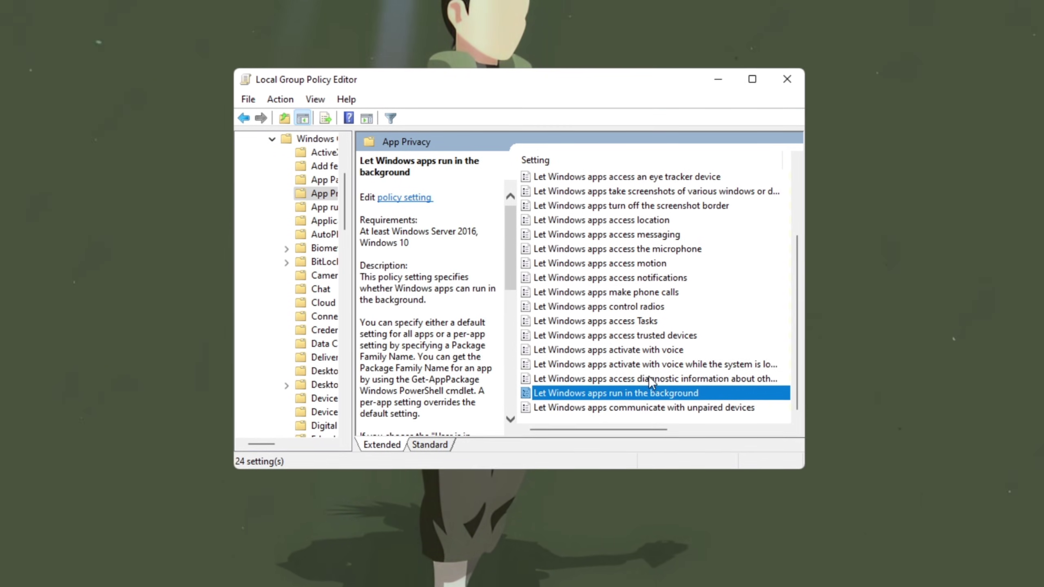
# Step: Enable the background-apps policy with 'Default for all apps' set to Force Deny, and apply it
pyautogui.doubleClick(607, 393)
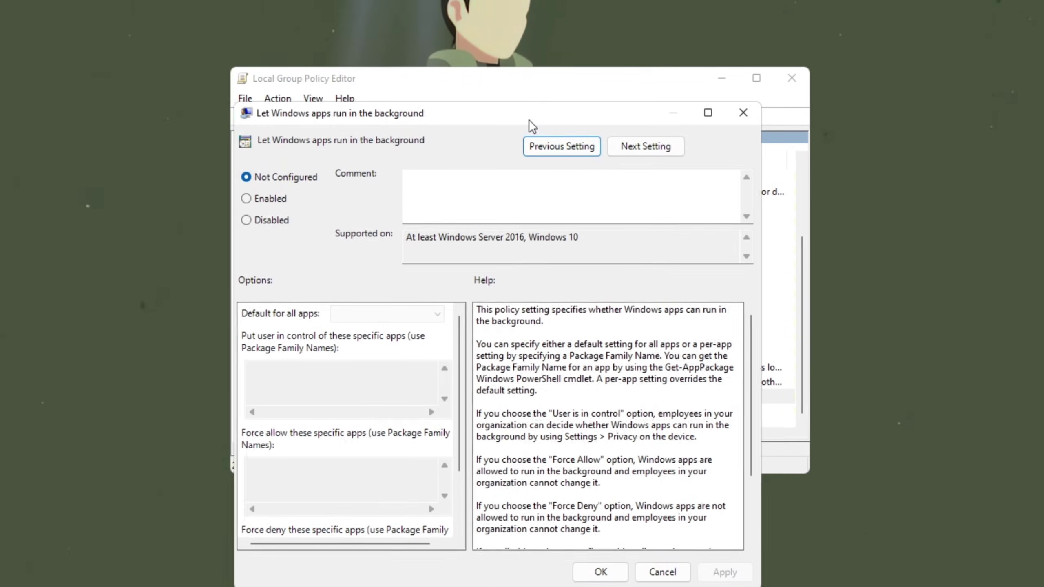
pyautogui.moveTo(530, 122); pyautogui.dragTo(554, 88)
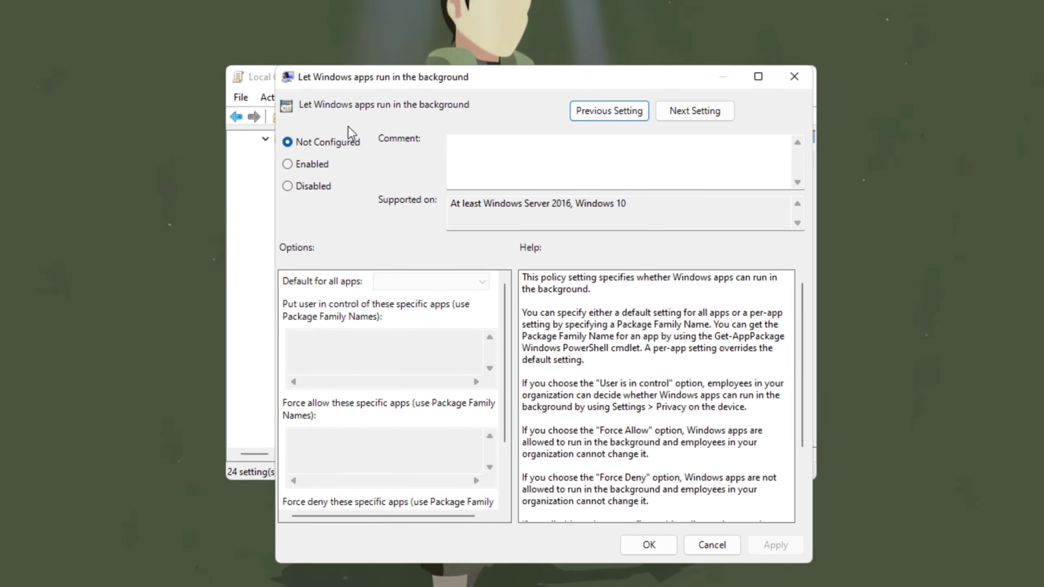
pyautogui.click(314, 165)
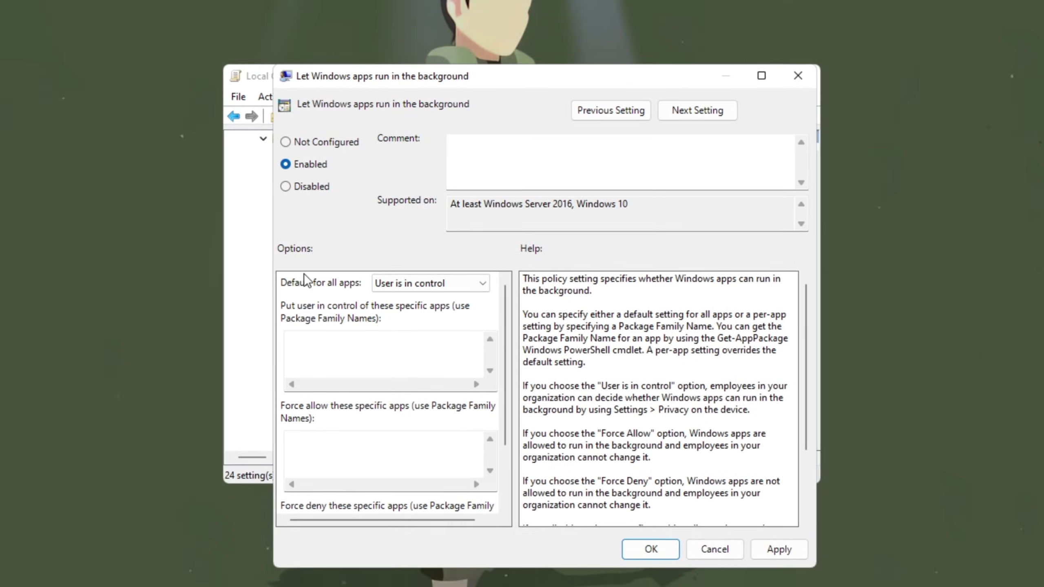
pyautogui.click(407, 286)
pyautogui.click(406, 322)
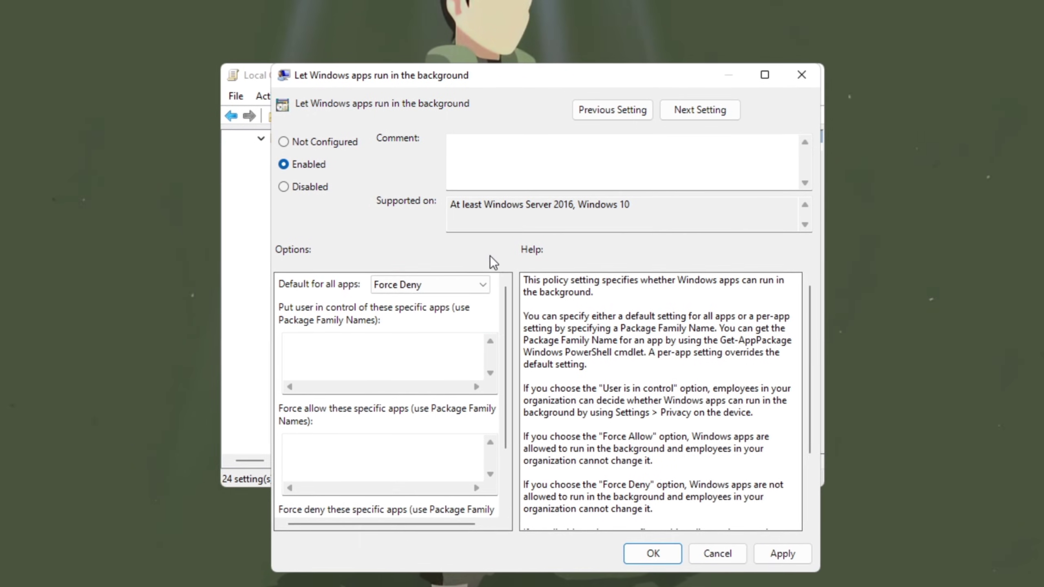
pyautogui.click(800, 560)
pyautogui.click(680, 554)
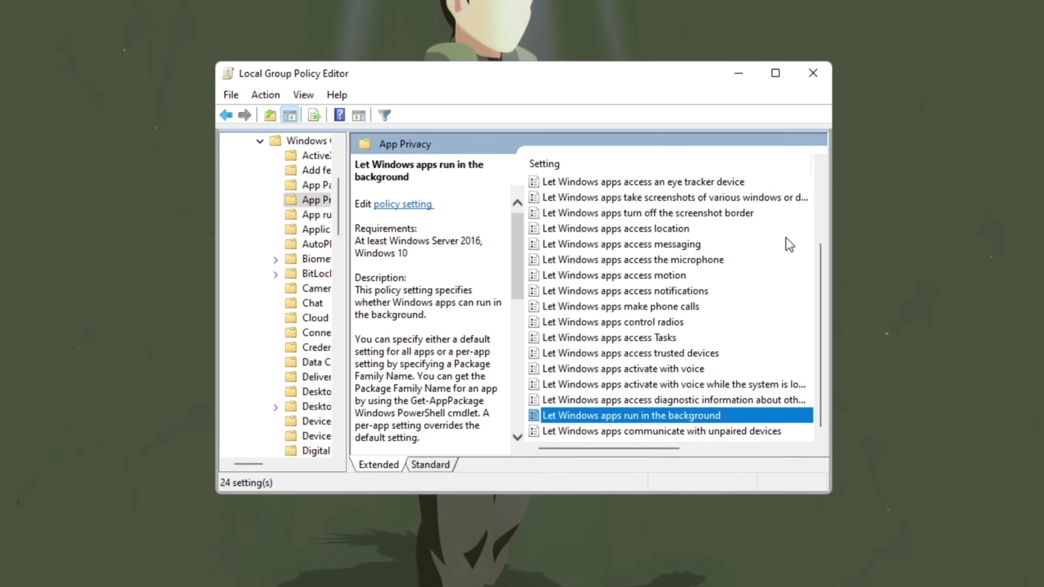
# Step: Scroll through the ADEX OFFICIAL home page of Fortnite FPS boost posts
pyautogui.scroll(3, 683, 293)
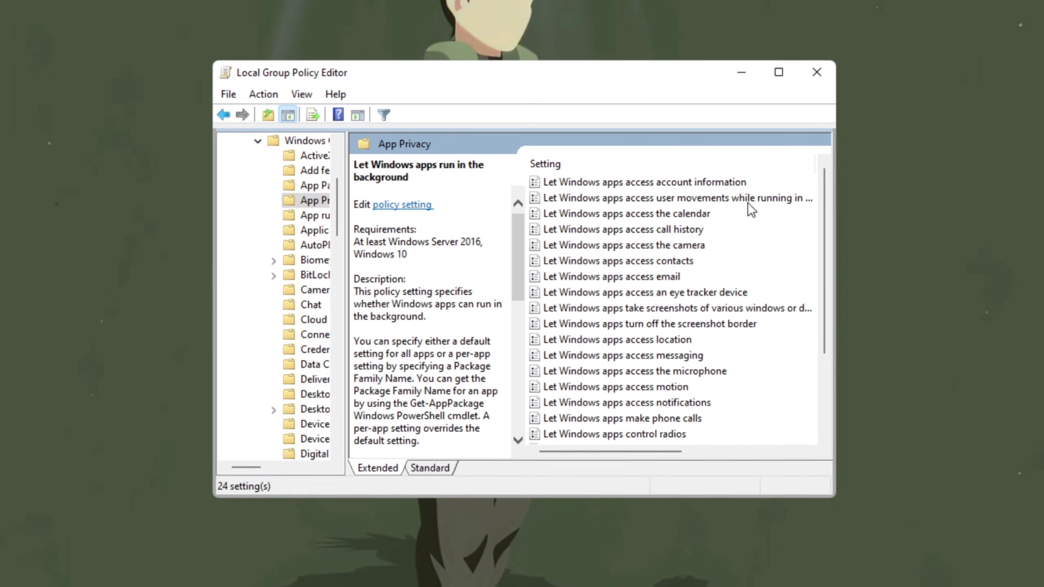
pyautogui.scroll(-3, 750, 209)
pyautogui.scroll(4, 283, 284)
pyautogui.scroll(-10, 298, 297)
pyautogui.scroll(-6, 304, 288)
pyautogui.scroll(14, 307, 311)
pyautogui.scroll(-5, 427, 358)
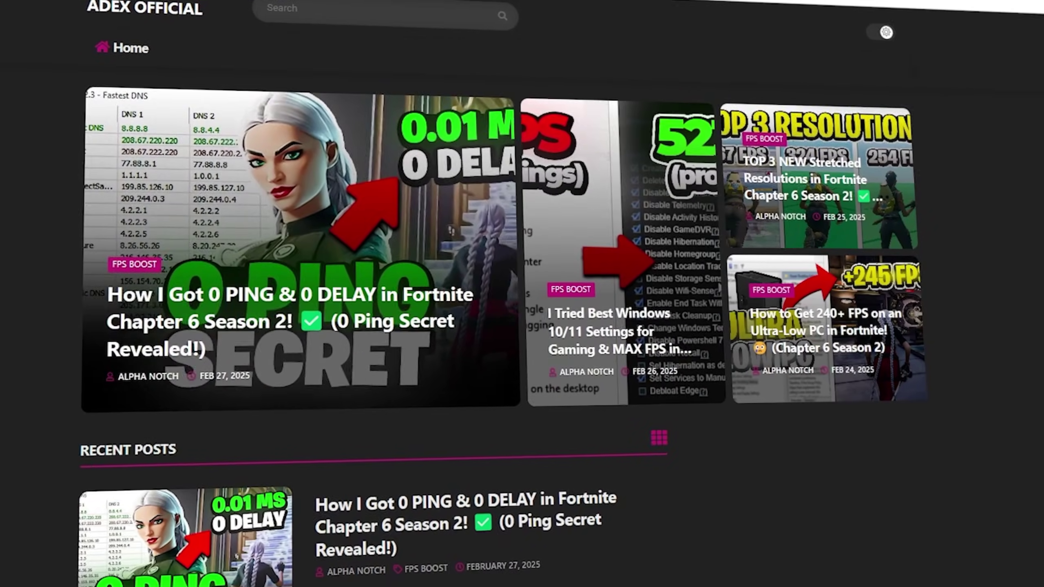
# Step: Scroll the ADEX OFFICIAL homepage down to the Recent Posts section
pyautogui.scroll(-10, 522, 293)
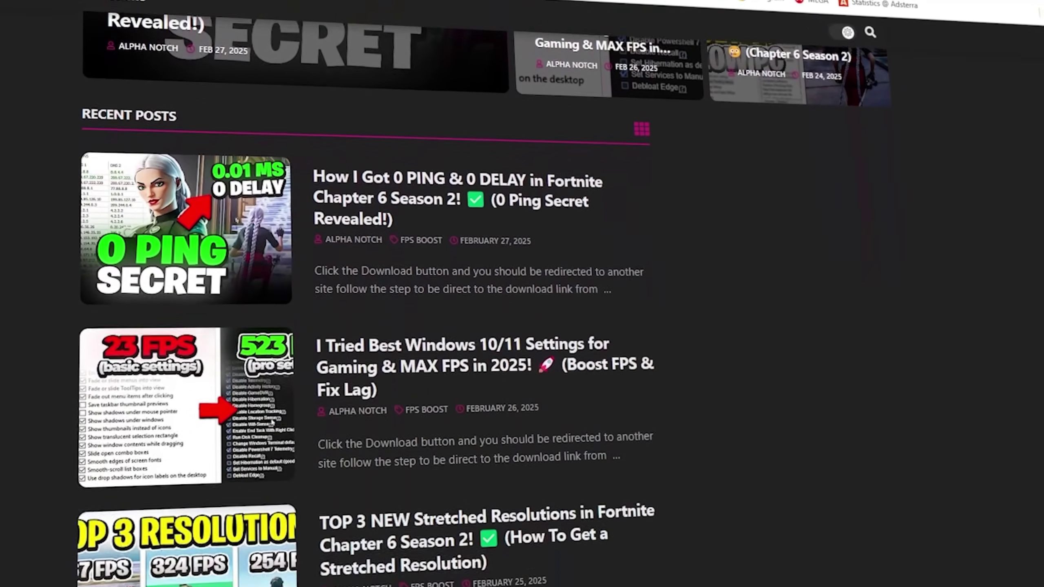
pyautogui.scroll(-8, 522, 294)
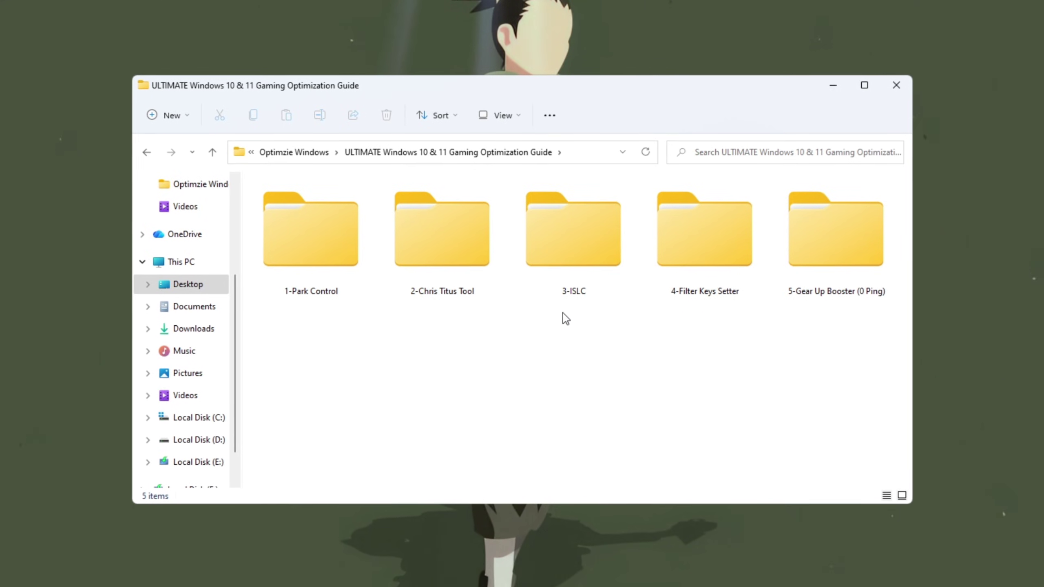
# Step: Open the 1-Park Control folder and launch ParkControl with administrator rights
pyautogui.doubleClick(301, 270)
pyautogui.press('Down')
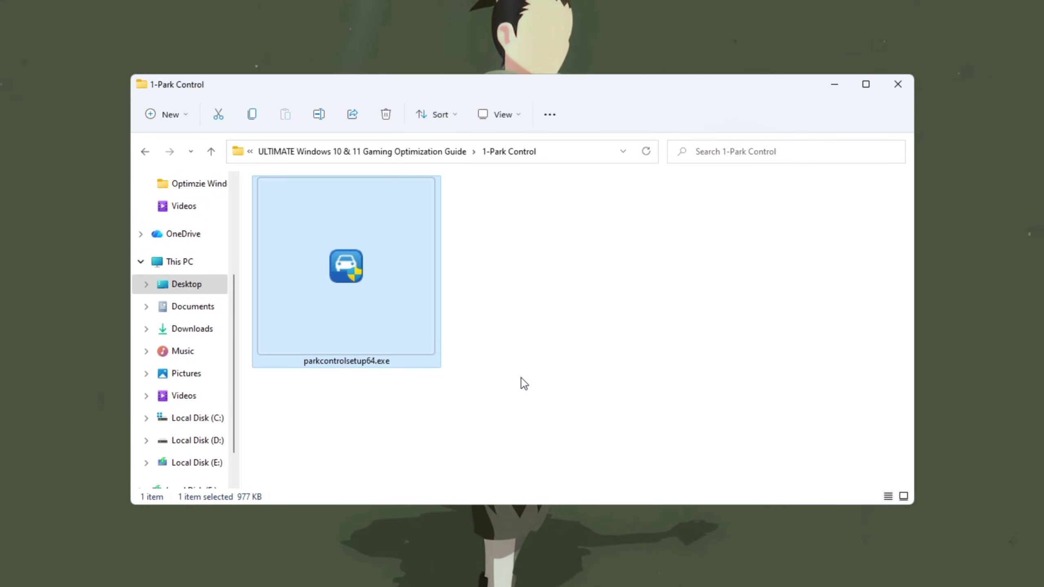
pyautogui.press('super')
pyautogui.write('park')
pyautogui.press('Return')
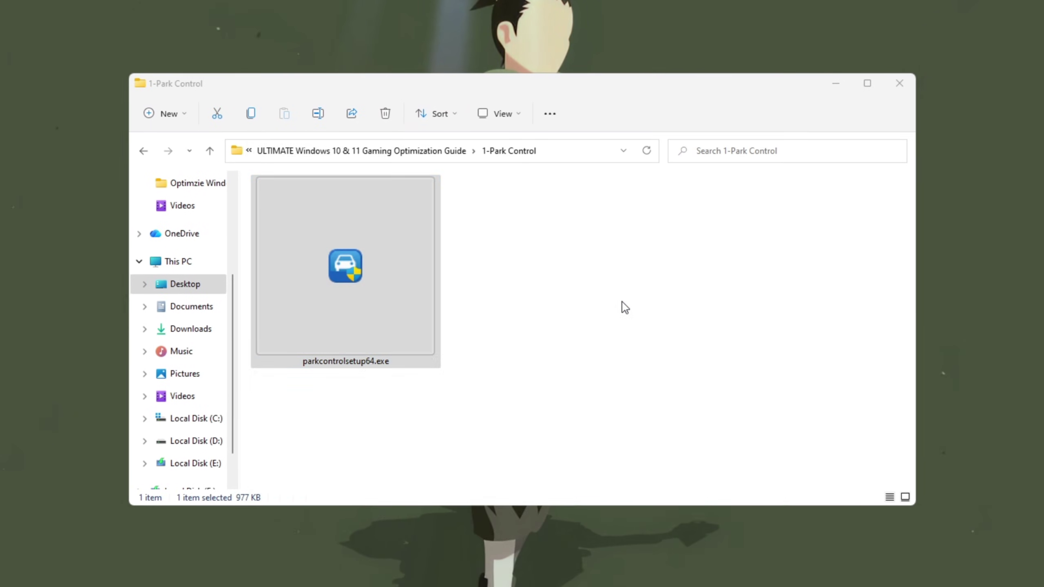
pyautogui.click(455, 408)
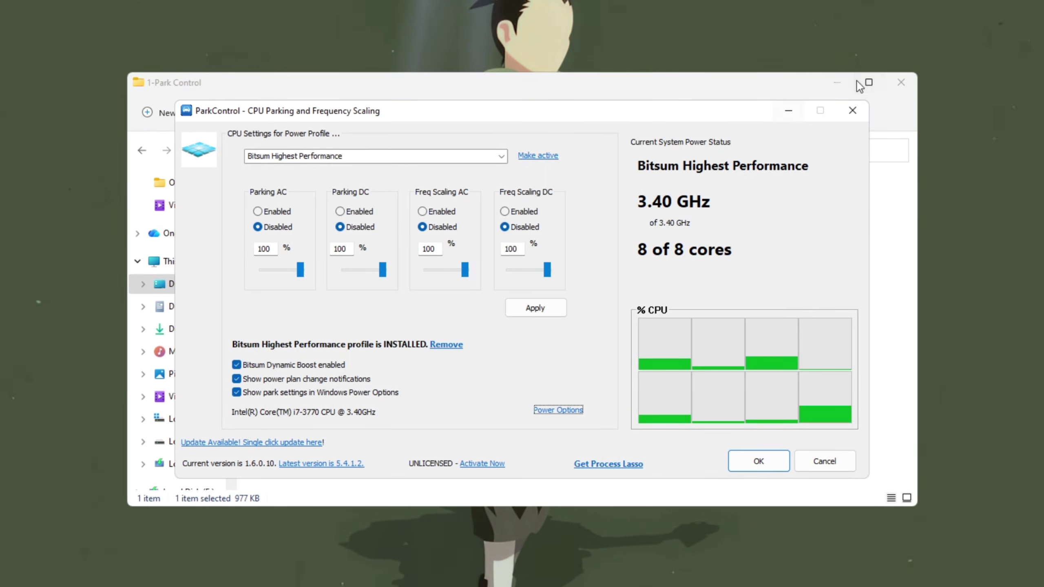
pyautogui.click(840, 109)
pyautogui.click(836, 82)
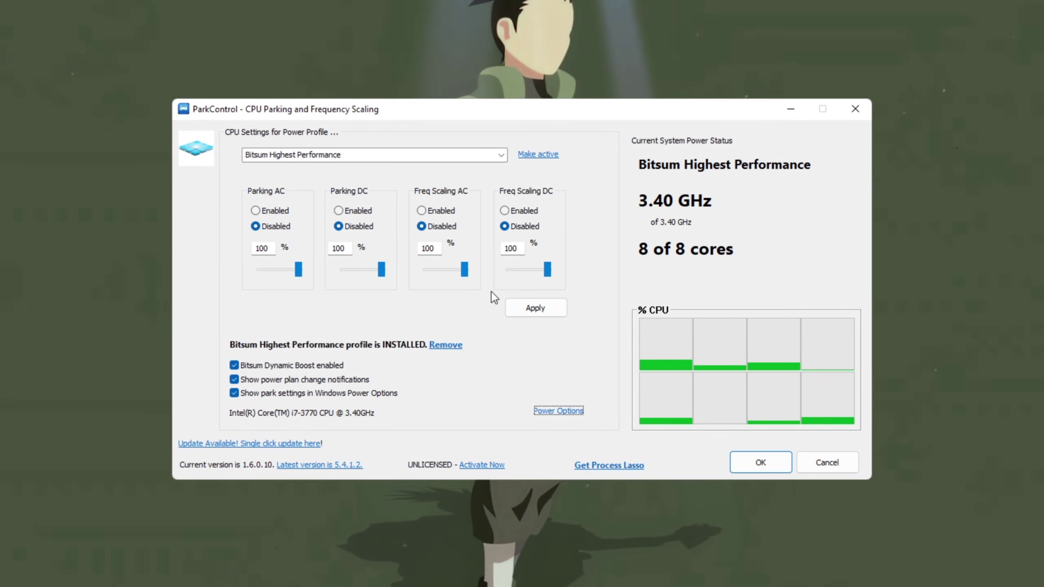
# Step: Select the Bitsum Highest Performance profile and check parking and frequency scaling are 100% on AC and DC
pyautogui.click(370, 155)
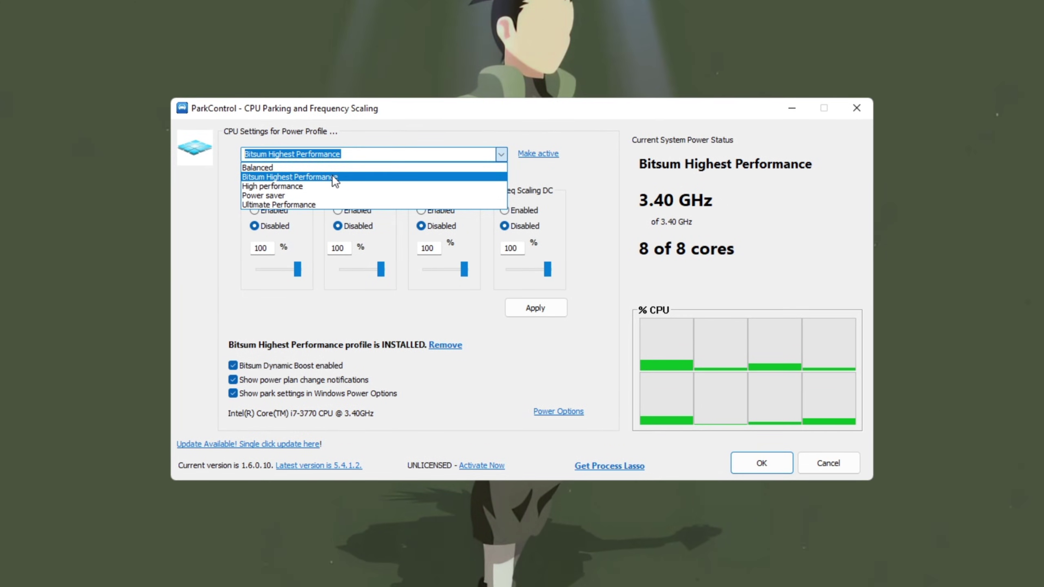
pyautogui.click(335, 181)
pyautogui.click(370, 149)
pyautogui.moveTo(346, 160); pyautogui.dragTo(244, 154)
pyautogui.click(341, 153)
pyautogui.moveTo(338, 153); pyautogui.dragTo(242, 153)
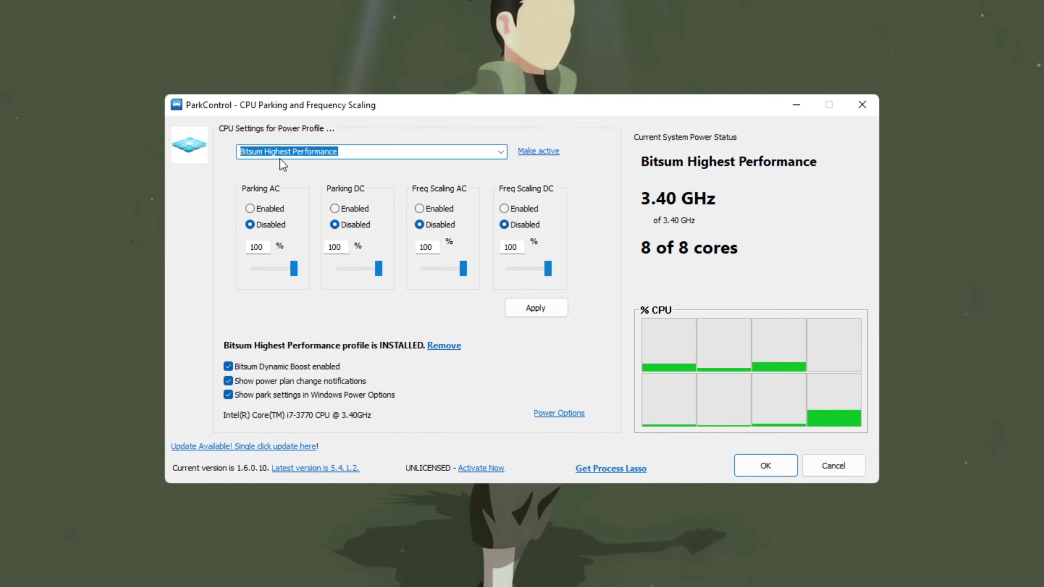
pyautogui.press('Tab')
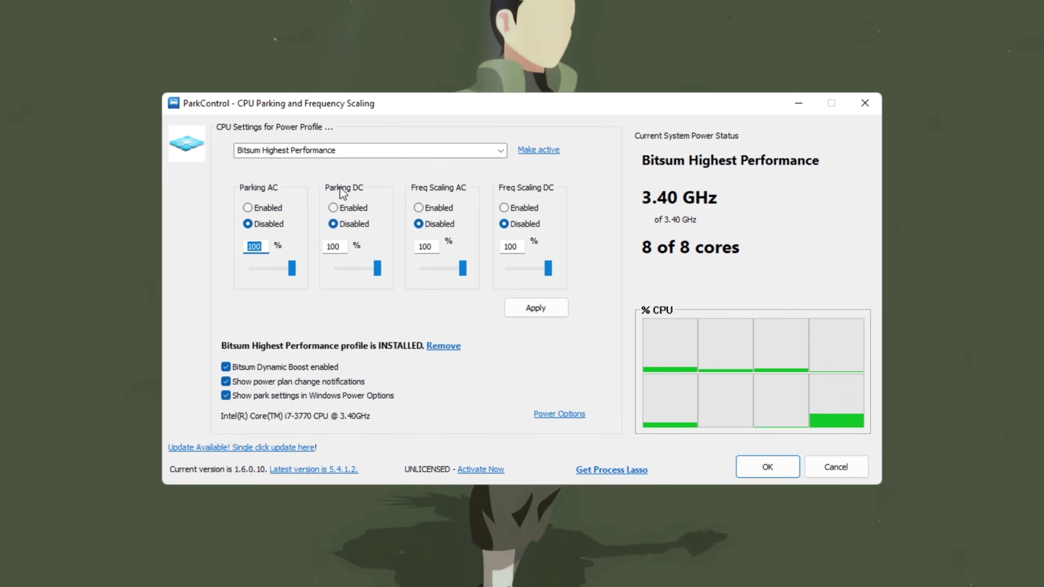
pyautogui.doubleClick(334, 246)
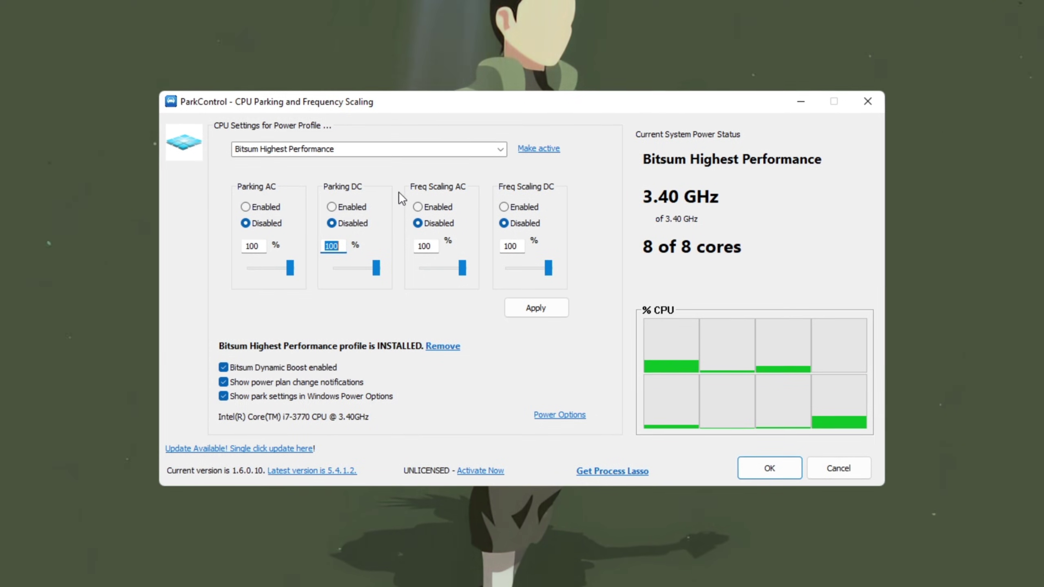
pyautogui.doubleClick(425, 247)
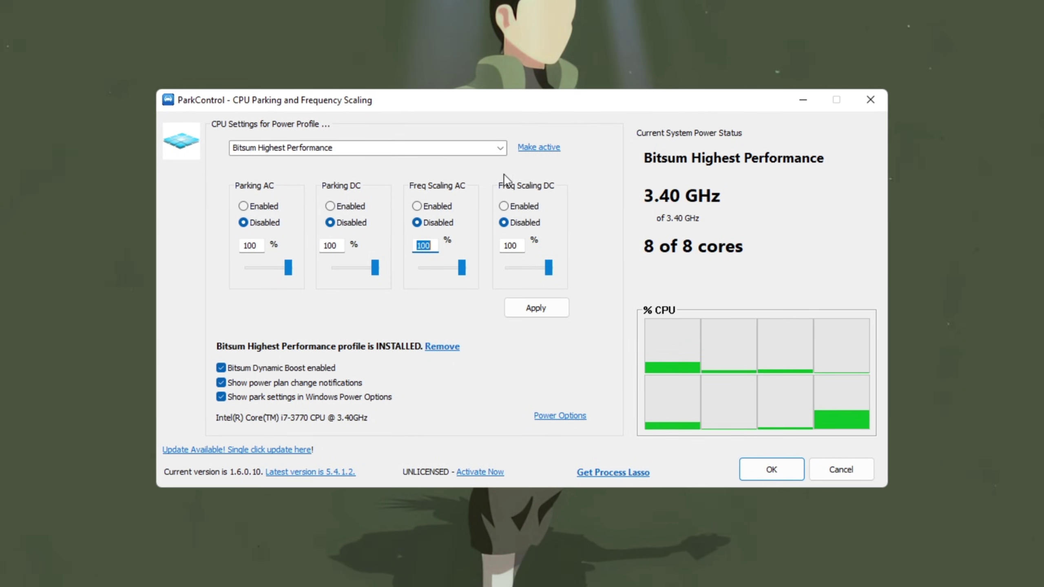
pyautogui.doubleClick(514, 246)
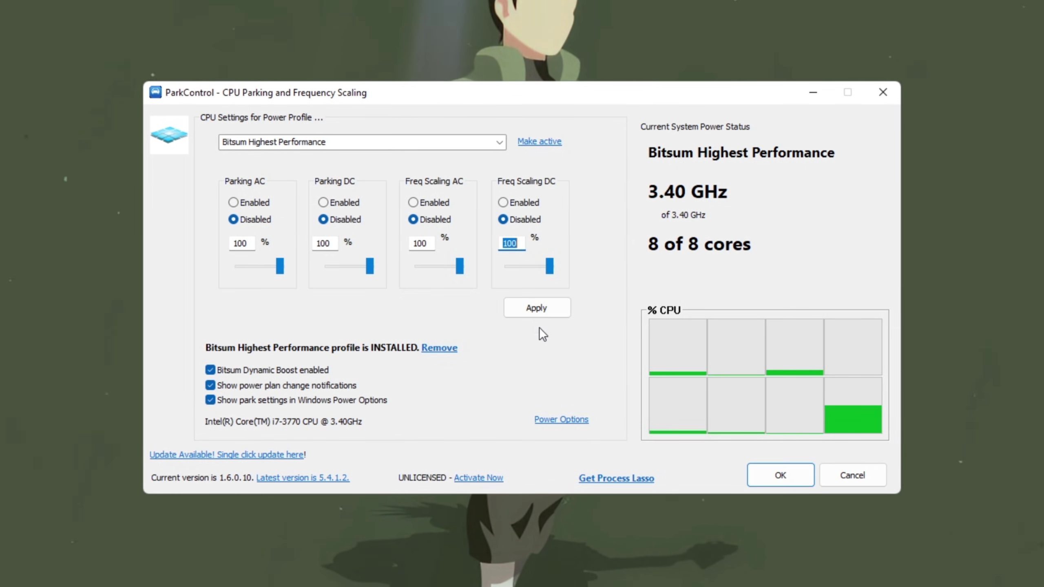
# Step: Make Bitsum Highest Performance the active profile and apply its disabled parking and scaling settings
pyautogui.click(560, 424)
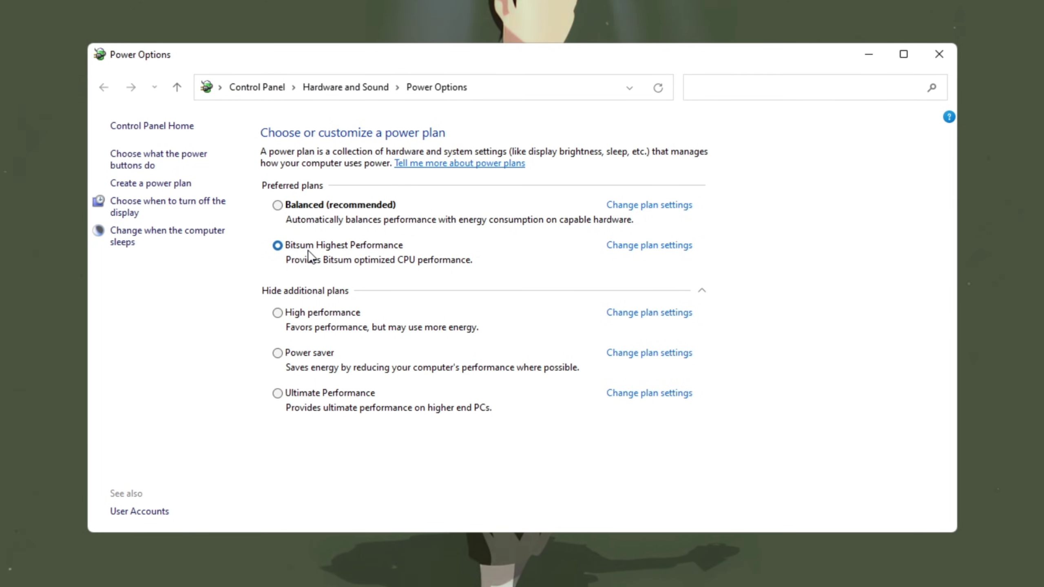
pyautogui.click(941, 53)
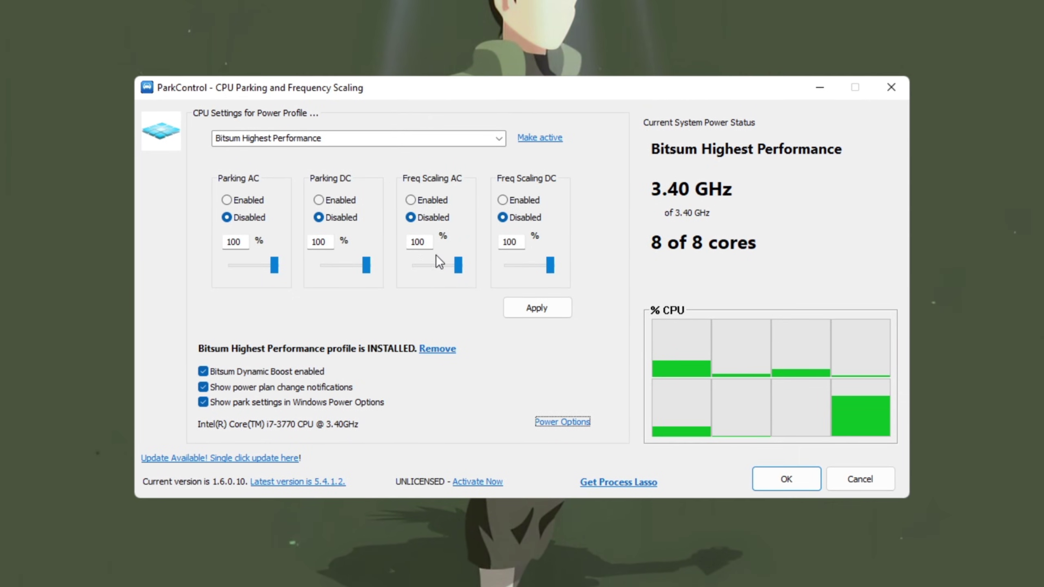
pyautogui.click(541, 140)
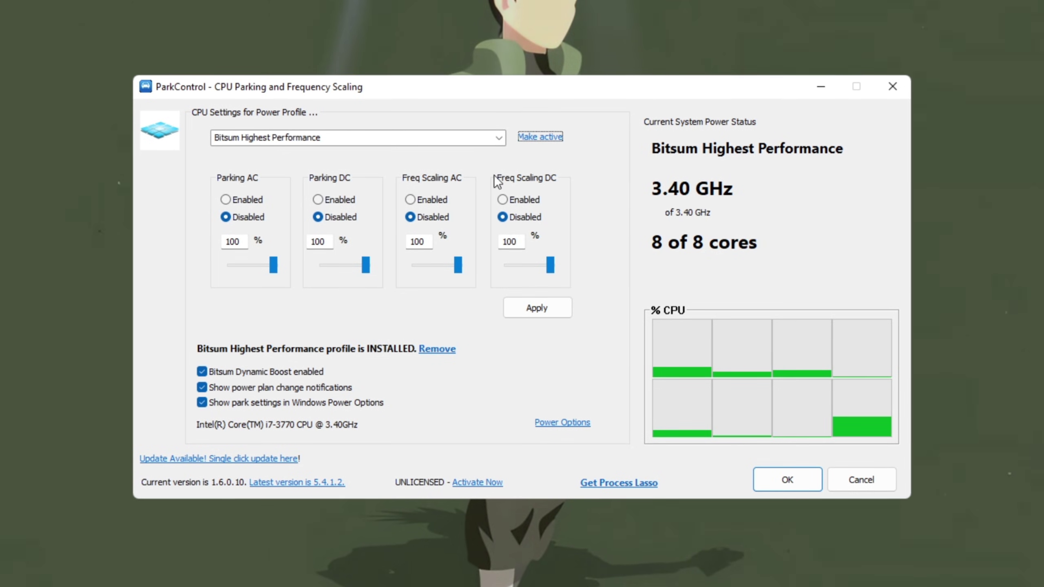
pyautogui.click(534, 312)
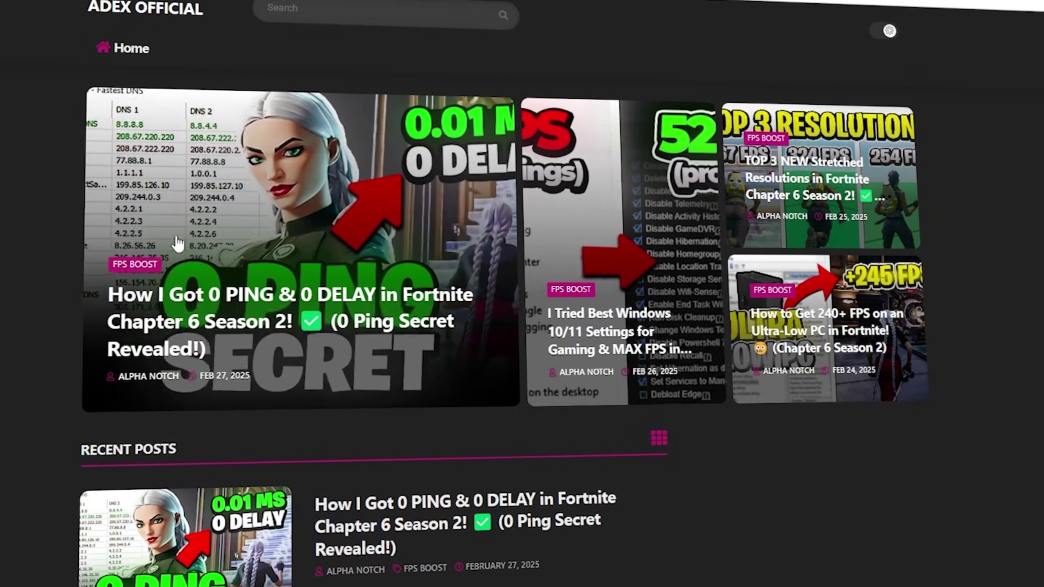
# Step: Scroll the ADEX OFFICIAL homepage to Recent Posts, showing the Windows 10/11 gaming settings post
pyautogui.scroll(-5, 177, 244)
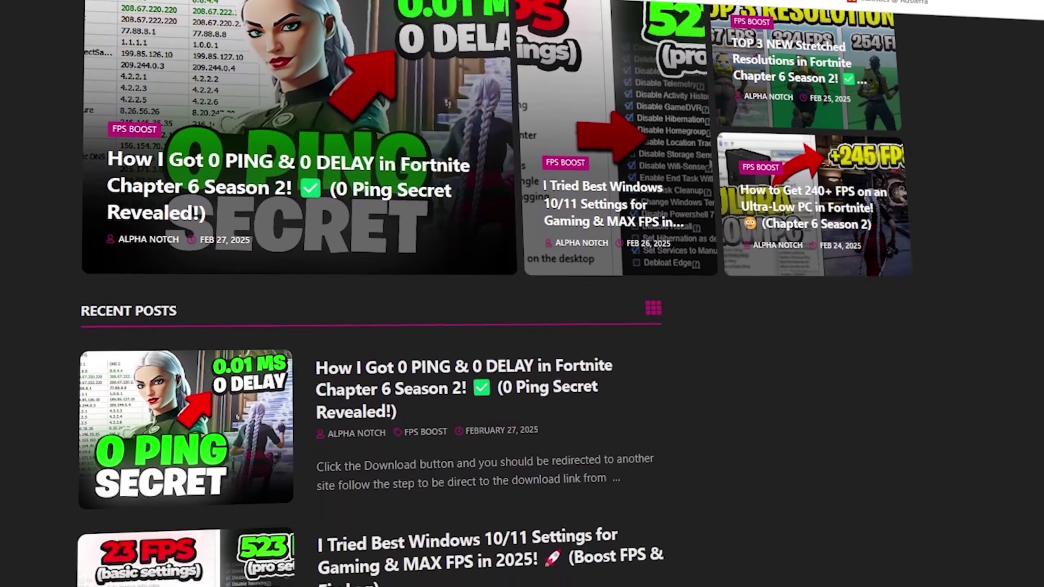
pyautogui.scroll(-10, 370, 308)
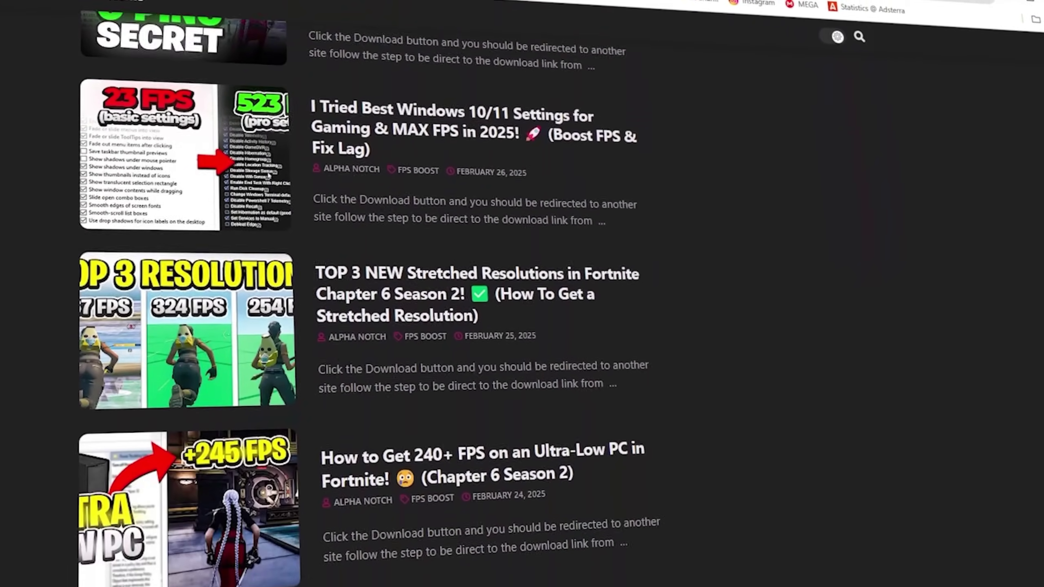
pyautogui.scroll(-3, 370, 308)
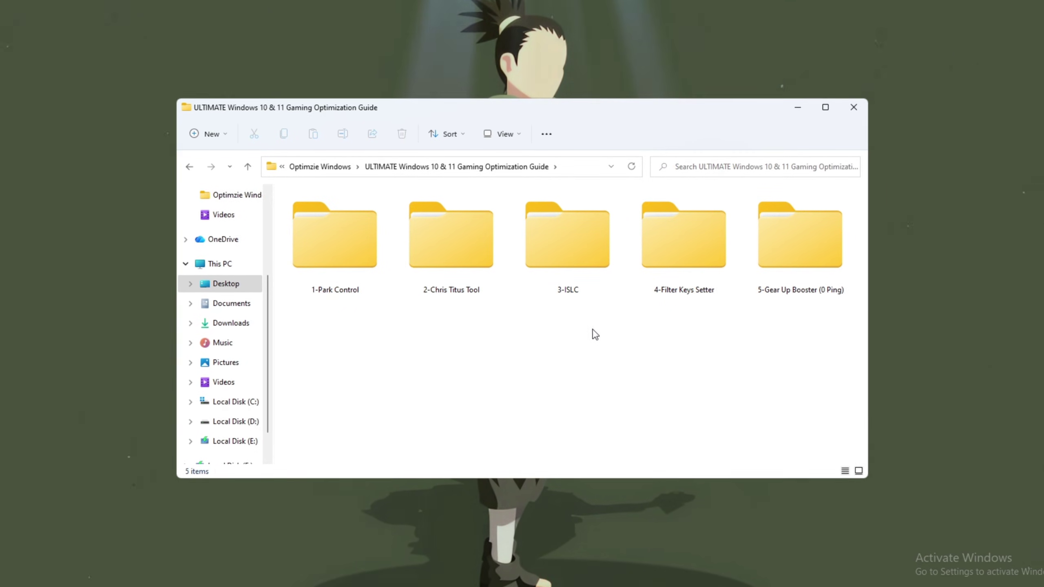
# Step: Copy the iwr command from the text file in the 2-Chris Titus Tool folder
pyautogui.doubleClick(447, 273)
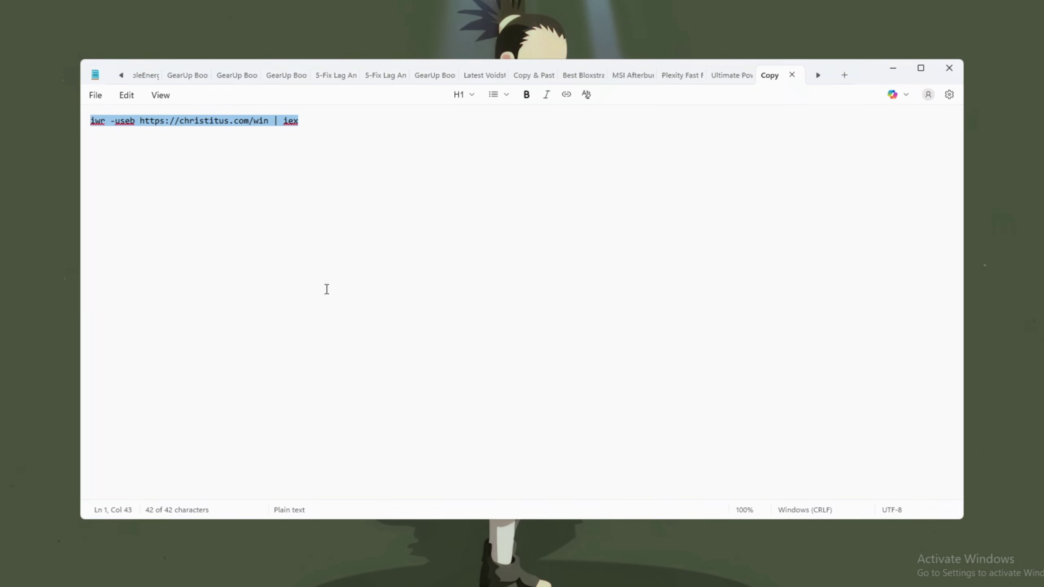
pyautogui.click(394, 177)
pyautogui.moveTo(91, 120); pyautogui.dragTo(298, 120)
pyautogui.rightClick(208, 115)
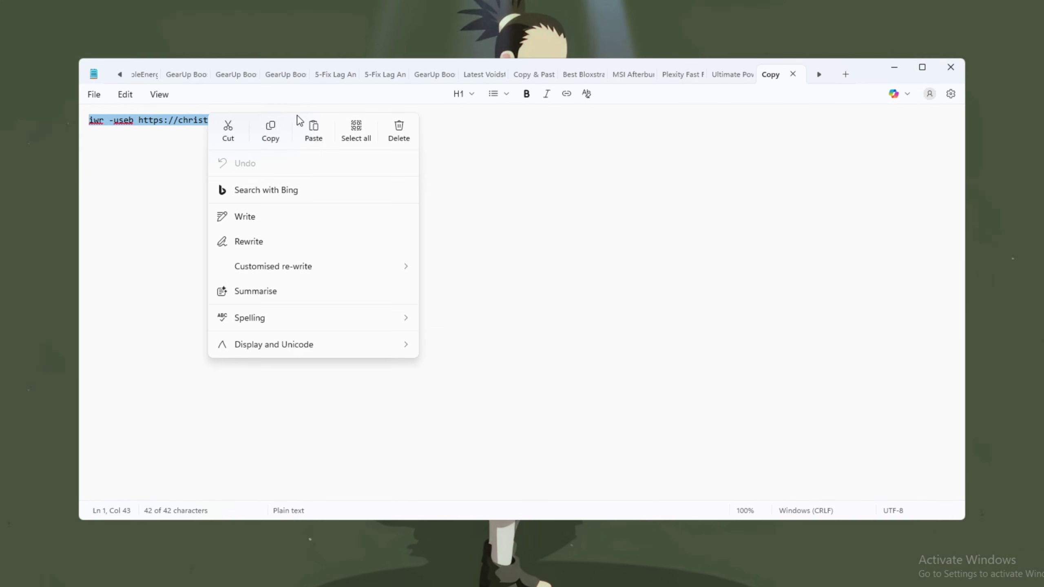
pyautogui.click(270, 126)
pyautogui.click(901, 69)
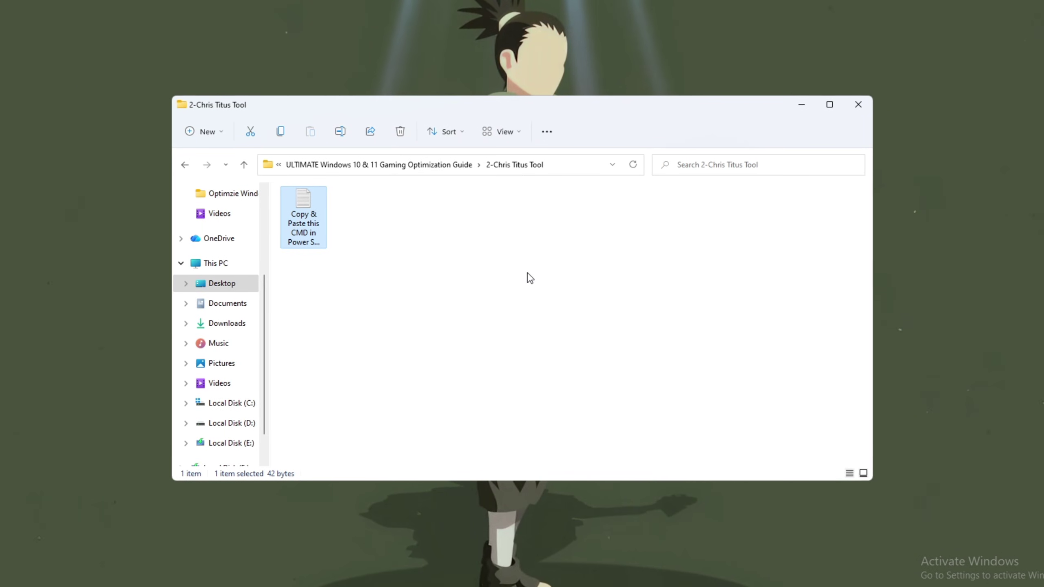
# Step: Run the pasted christitus.com/win command in an administrator Windows PowerShell
pyautogui.press('super')
pyautogui.write('windows PowerShell')
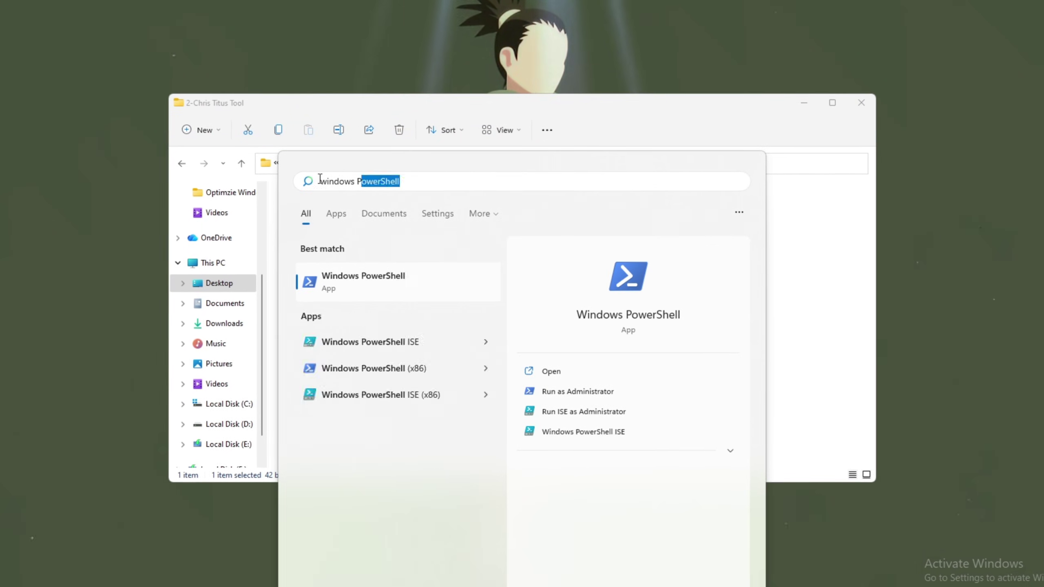
pyautogui.click(534, 392)
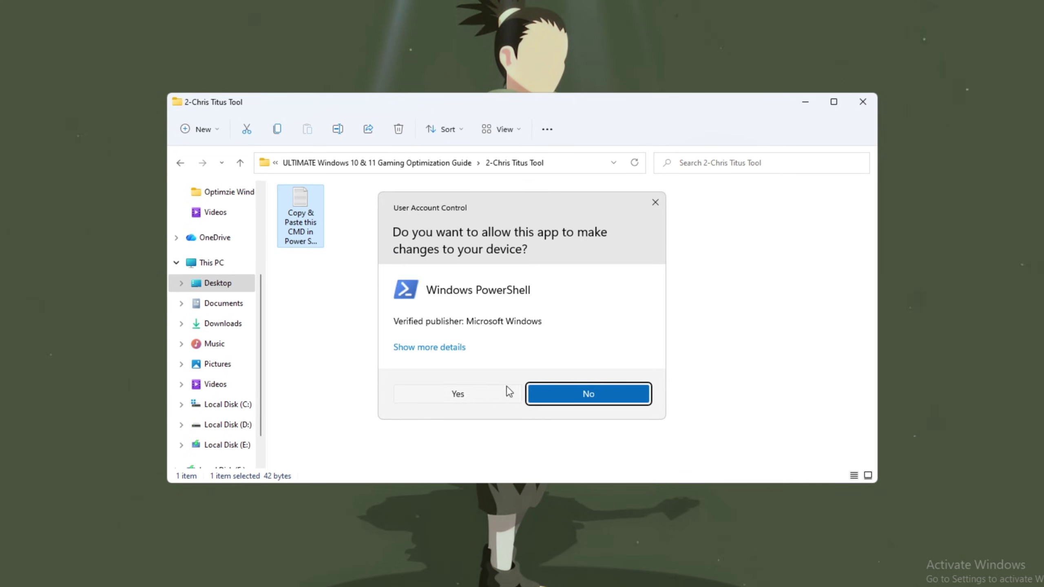
pyautogui.click(587, 392)
pyautogui.moveTo(166, 33); pyautogui.dragTo(454, 97)
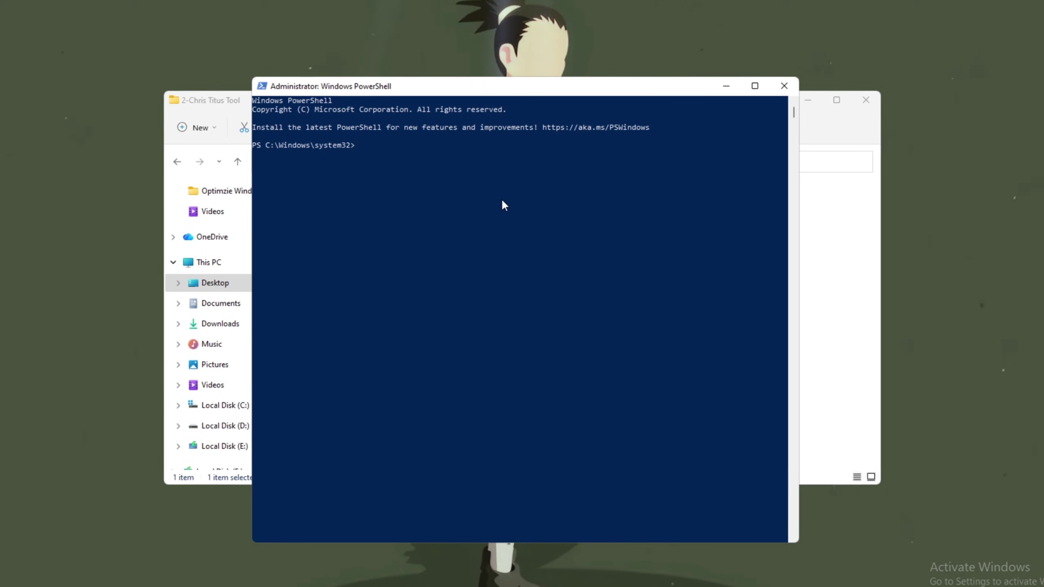
pyautogui.press('Return')
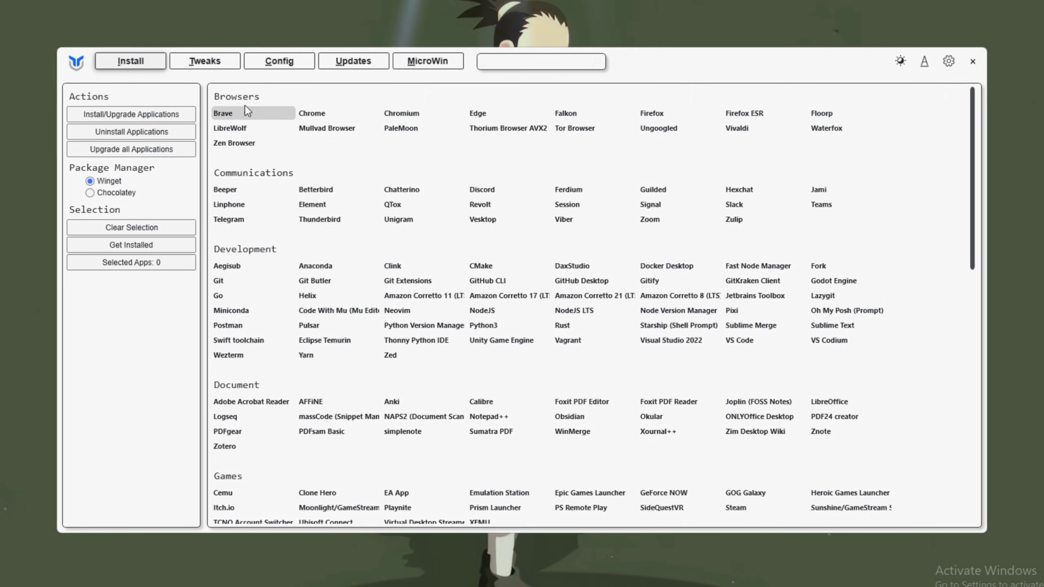
# Step: Tick the Minimal recommended tweak set on the utility's Tweaks page
pyautogui.click(180, 66)
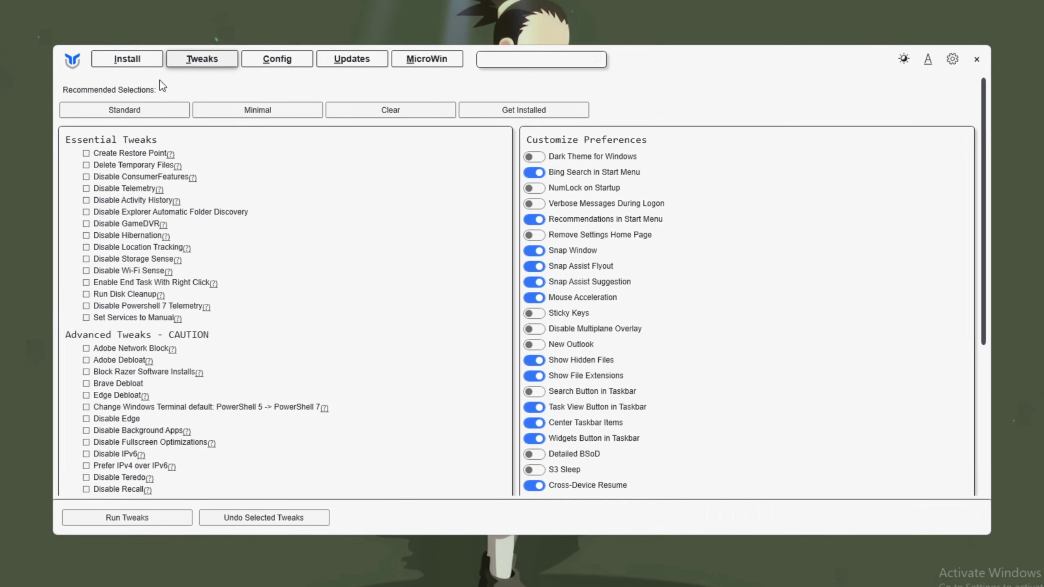
pyautogui.click(274, 108)
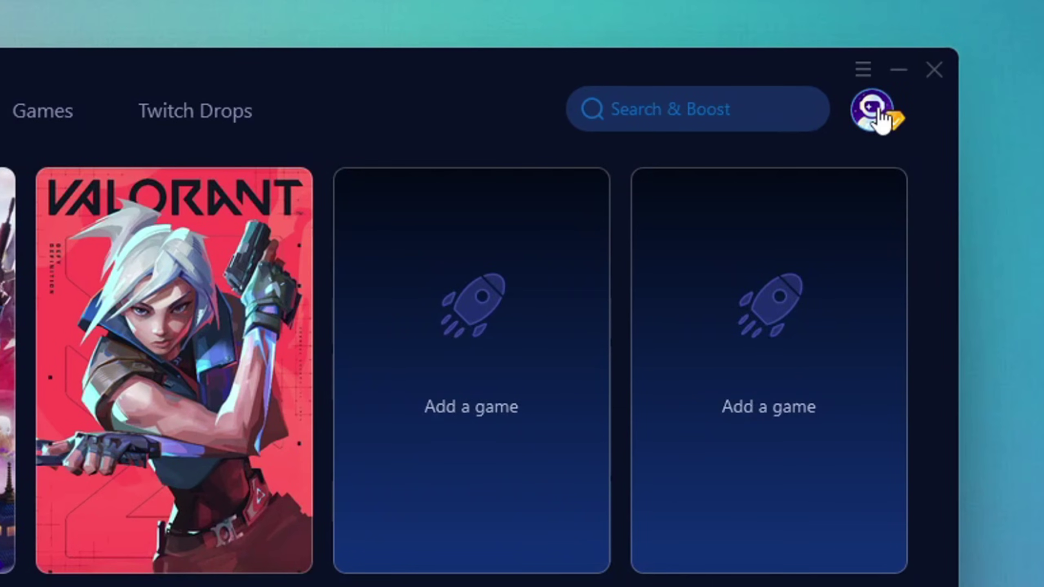
# Step: Check the account profile, browse the Games library, then start boosting Fortnite from Home
pyautogui.click(881, 120)
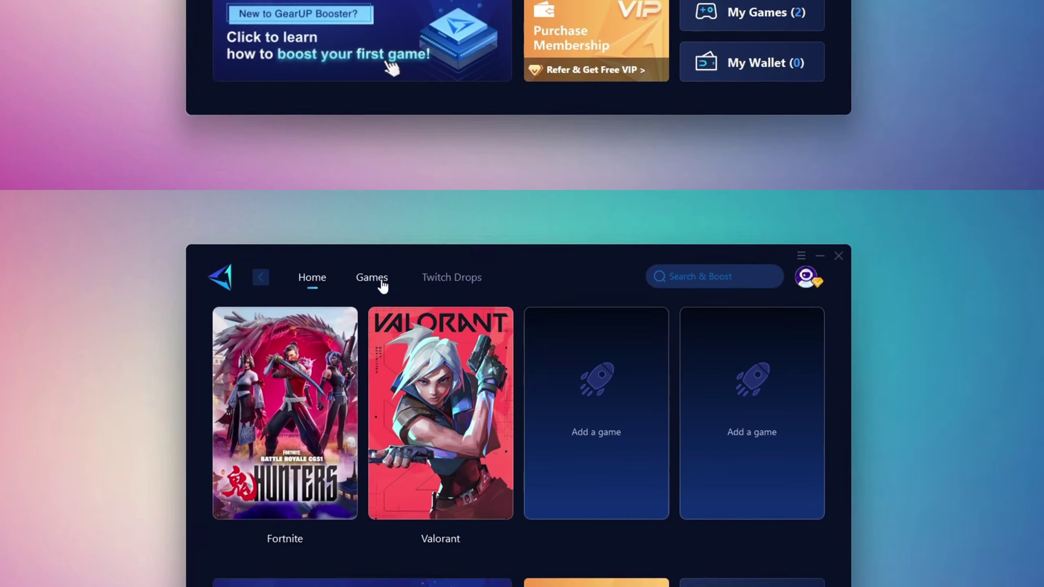
pyautogui.click(378, 93)
pyautogui.scroll(-10, 577, 257)
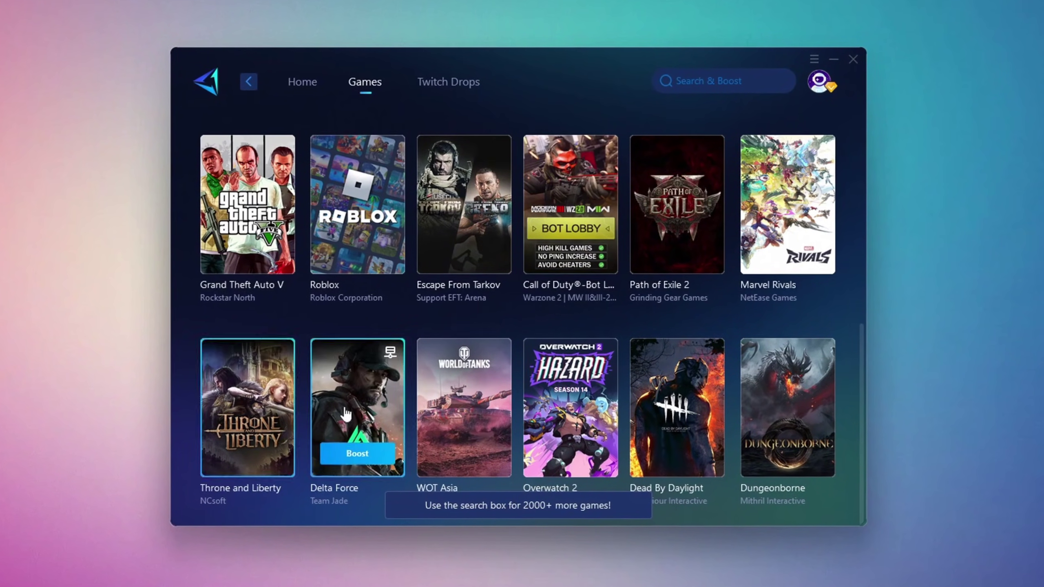
pyautogui.click(298, 84)
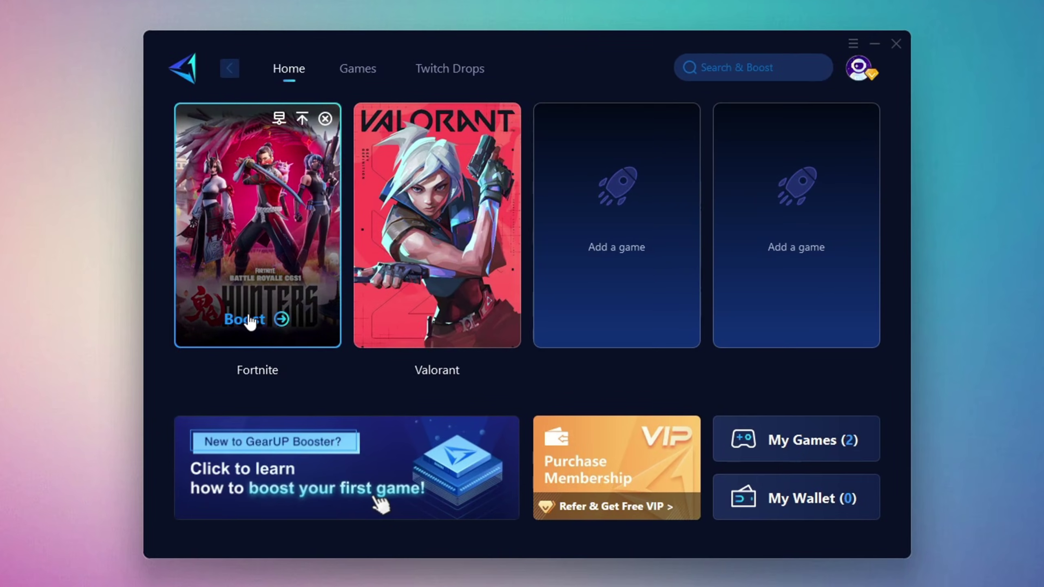
pyautogui.click(249, 319)
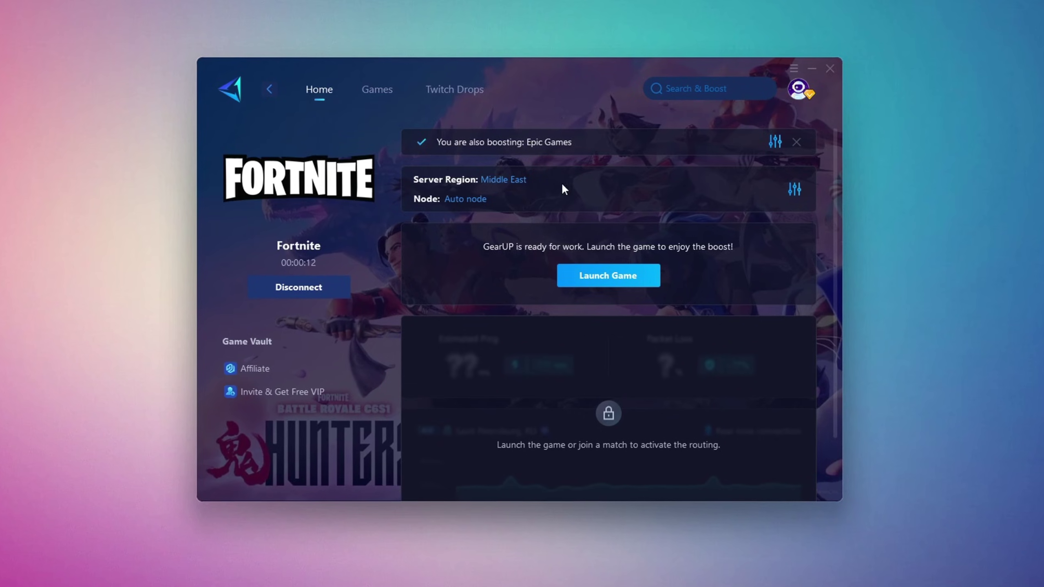
# Step: Review the server region and node options, keeping Middle East and Auto node
pyautogui.click(504, 180)
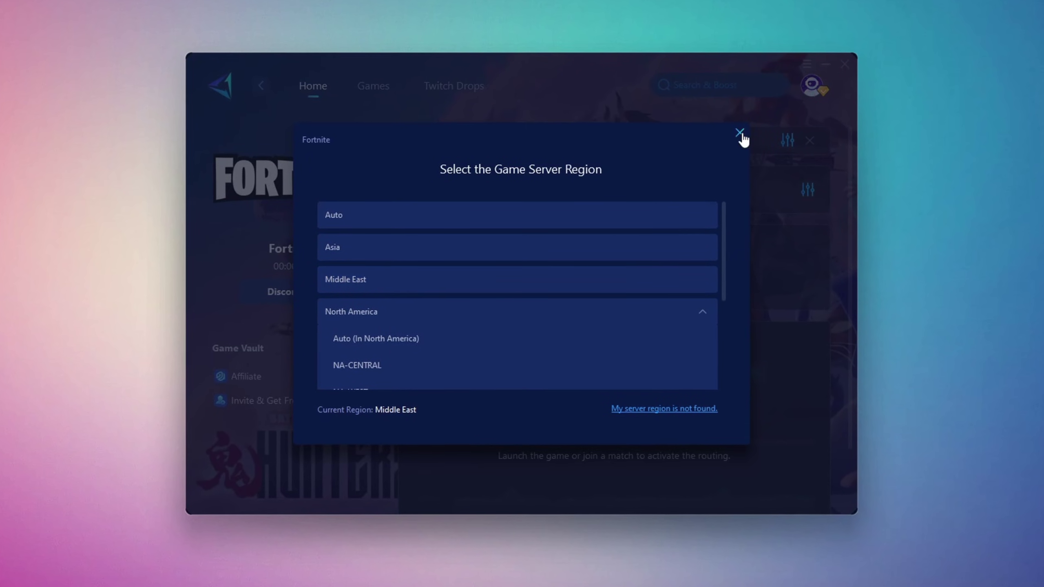
pyautogui.click(740, 134)
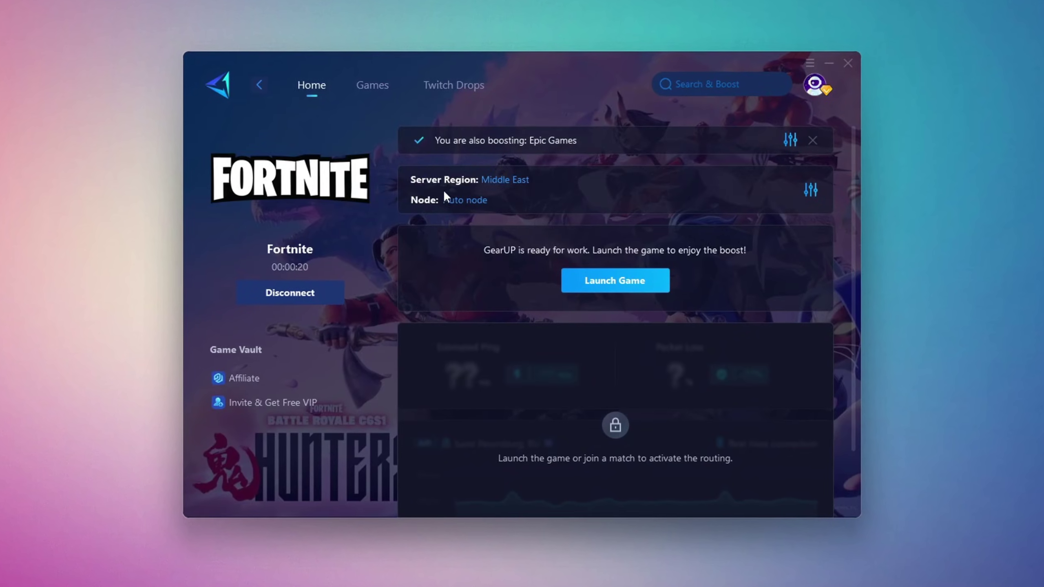
pyautogui.click(460, 201)
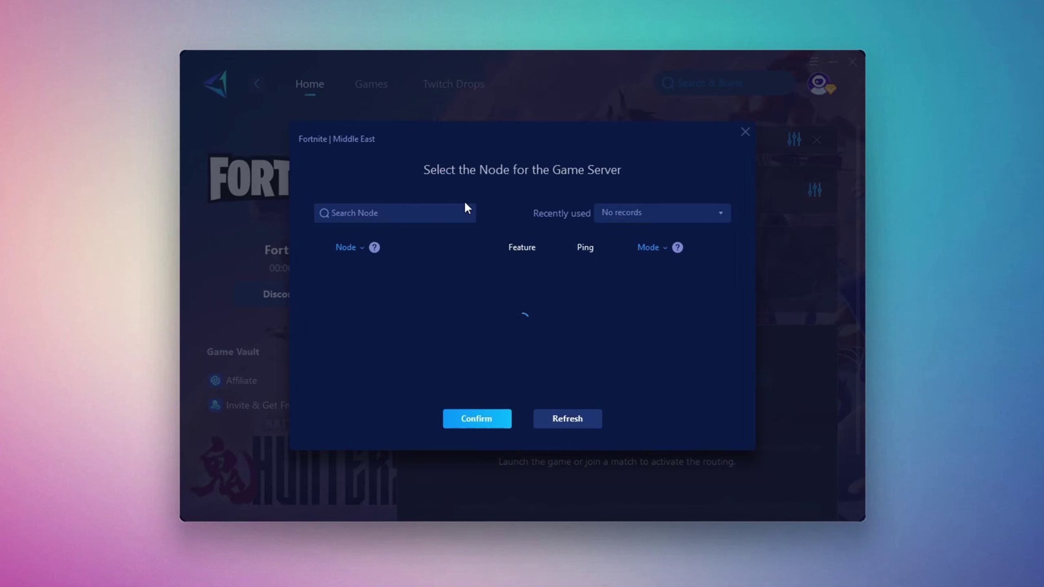
pyautogui.scroll(-1, 502, 319)
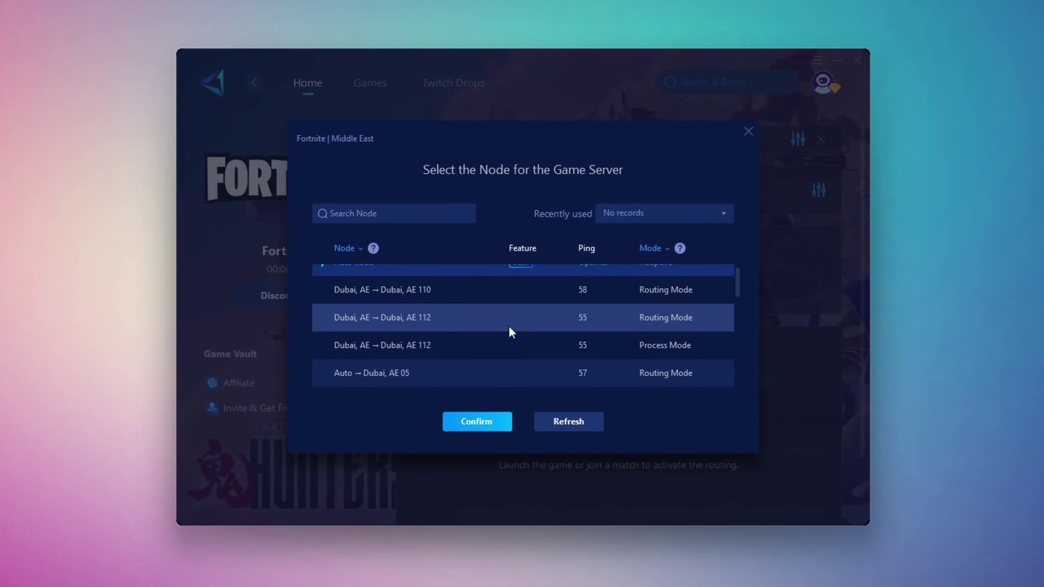
pyautogui.scroll(1, 555, 321)
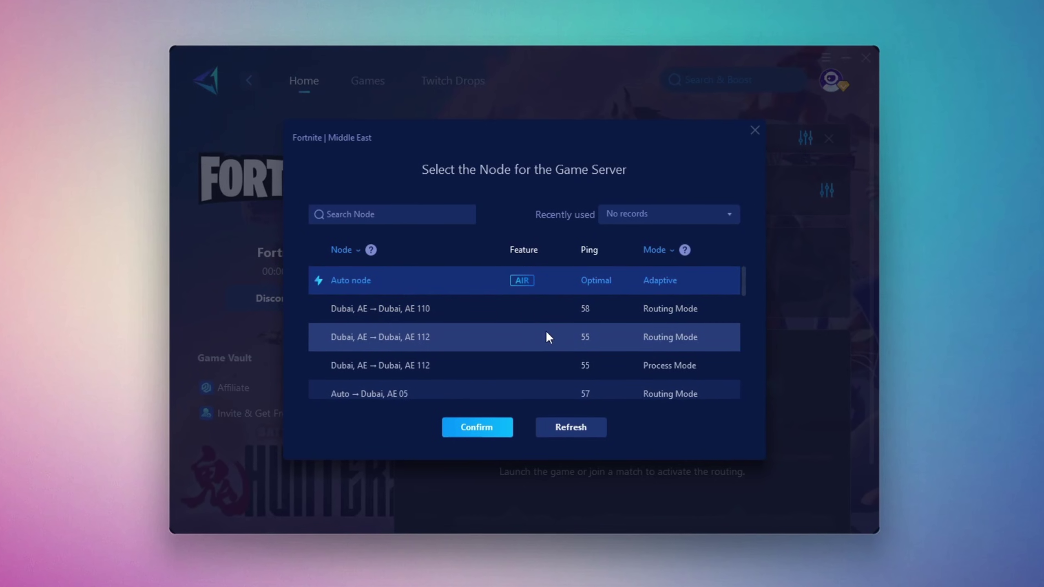
pyautogui.click(756, 130)
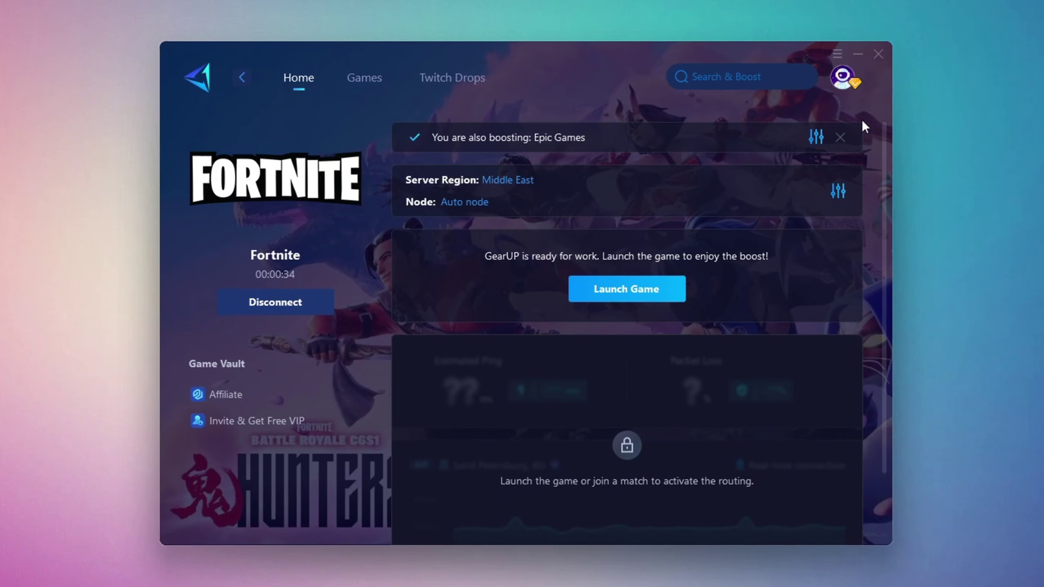
# Step: Close GearUP Booster and build walls for cover in the Fortnite match
pyautogui.click(880, 54)
pyautogui.click(512, 306)
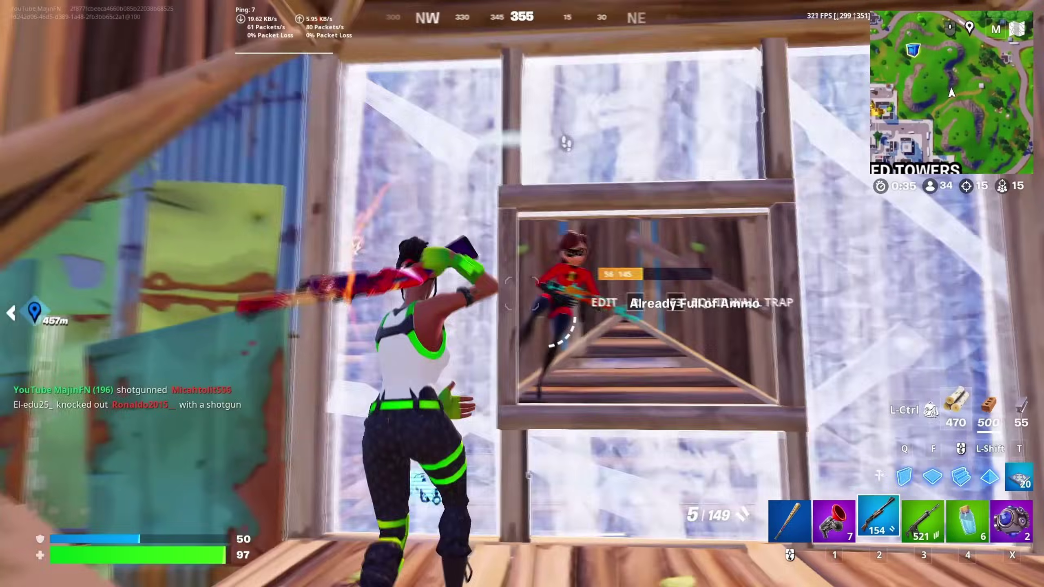
pyautogui.press('q')
pyautogui.click(522, 293)
# Step: Shotgun the nearby opponent, then switch to the rifle to eliminate another
pyautogui.press('2')
pyautogui.click(522, 293)
pyautogui.press('3')
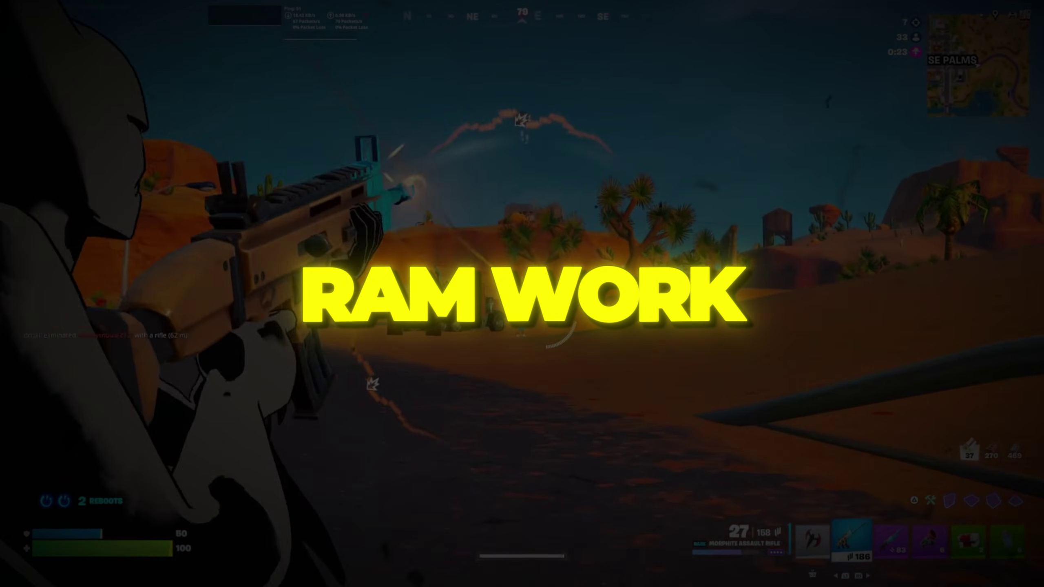
pyautogui.click(522, 293)
pyautogui.click(522, 293)
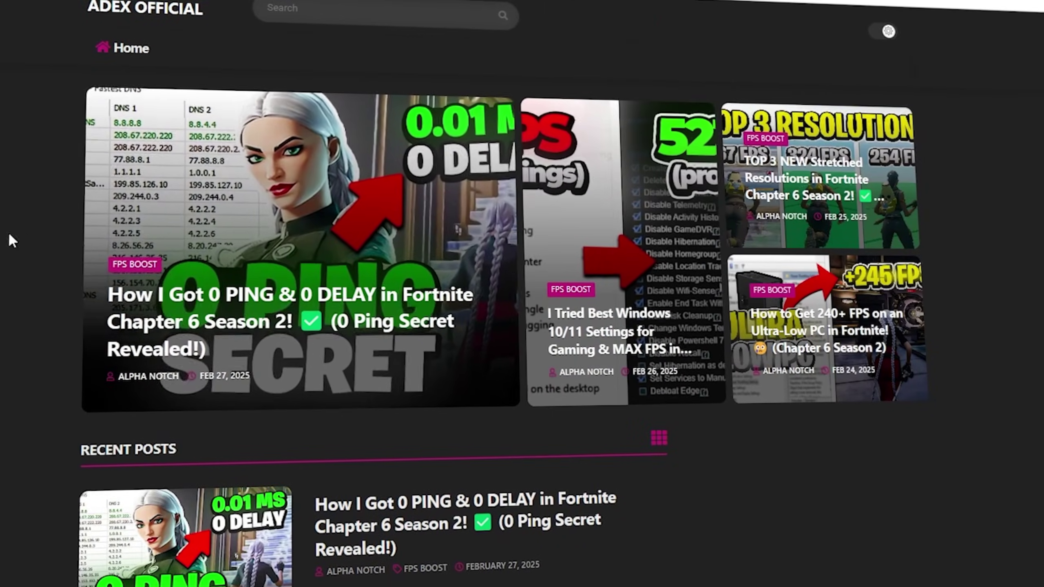
pyautogui.scroll(-10, 272, 364)
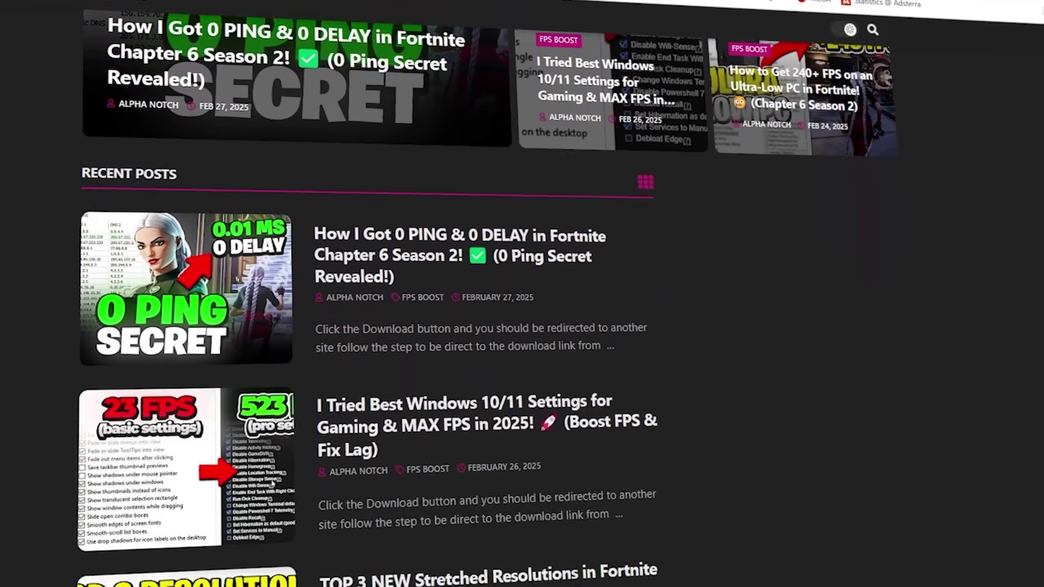
pyautogui.scroll(-10, 271, 363)
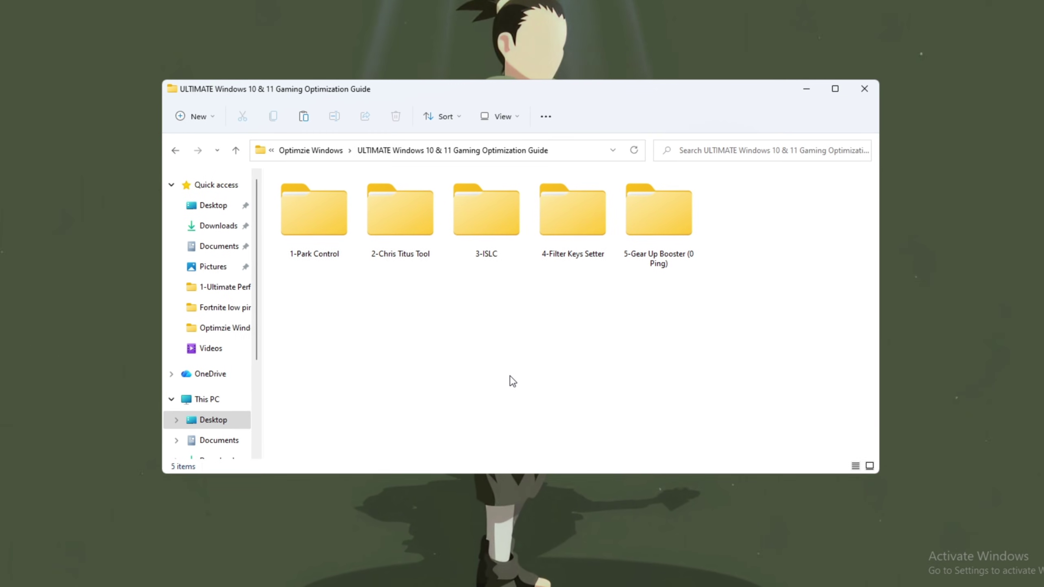
# Step: Open the 3-ISLC folder and locate the ISLC program file
pyautogui.doubleClick(500, 244)
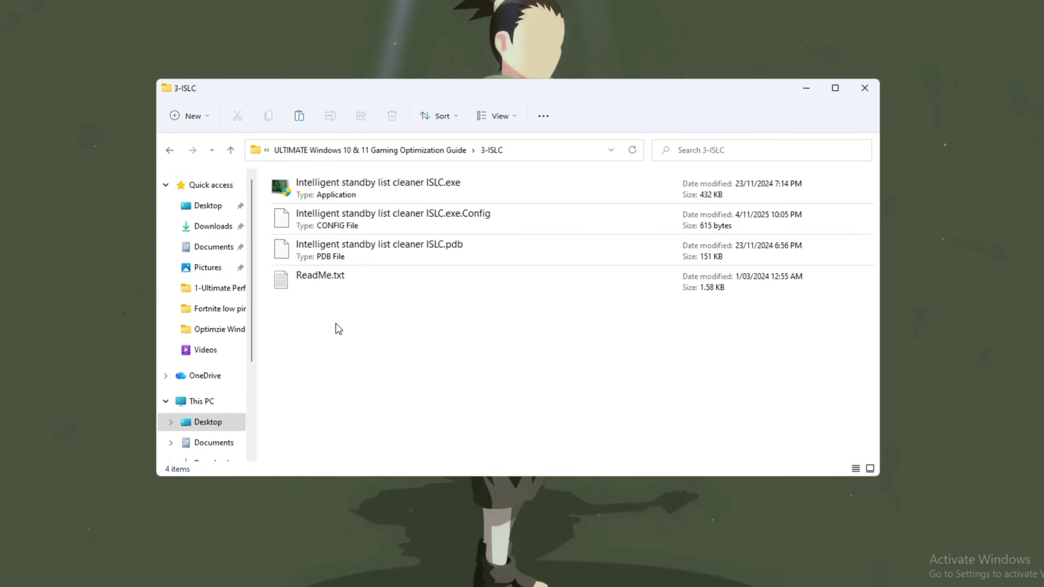
pyautogui.scroll(3, 368, 180)
pyautogui.scroll(4, 513, 200)
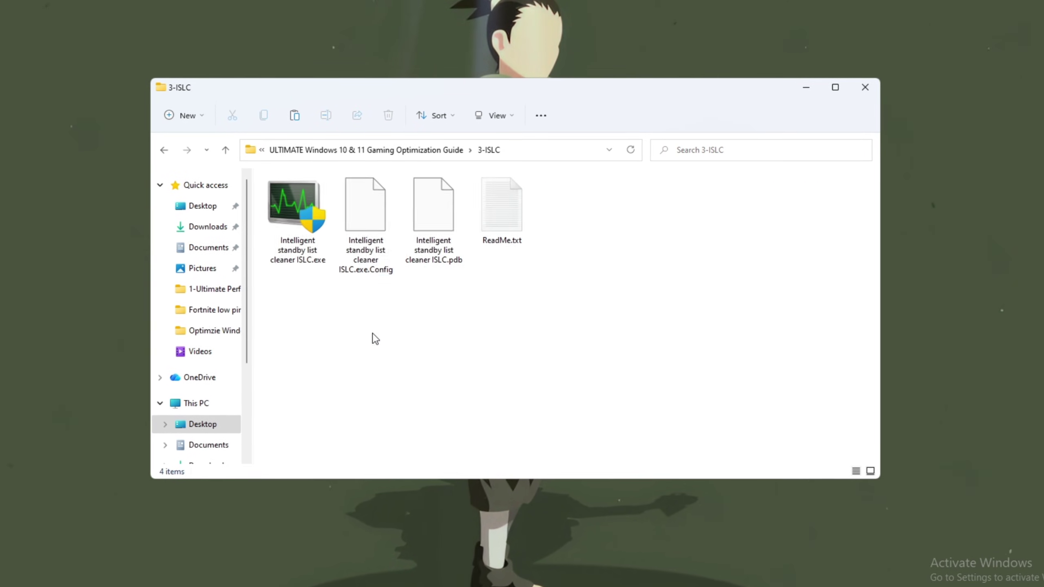
pyautogui.moveTo(397, 340); pyautogui.dragTo(287, 227)
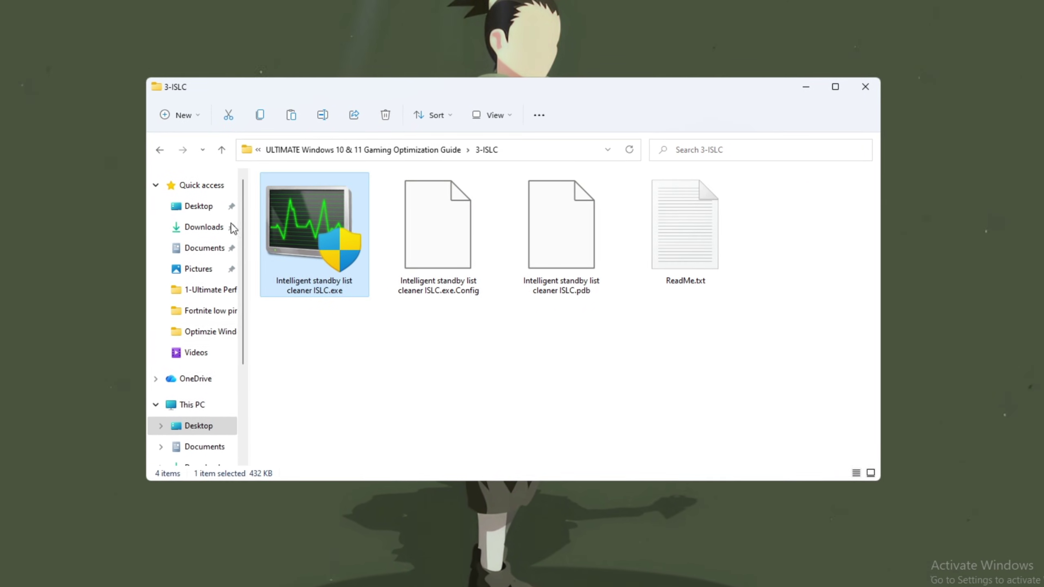
pyautogui.click(371, 368)
pyautogui.moveTo(320, 309); pyautogui.dragTo(319, 293)
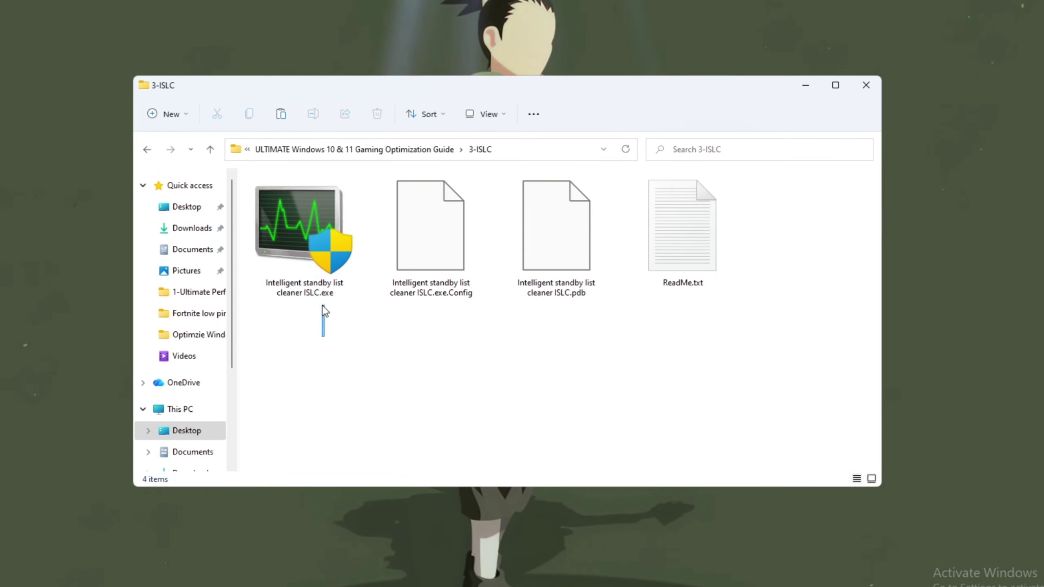
pyautogui.click(369, 364)
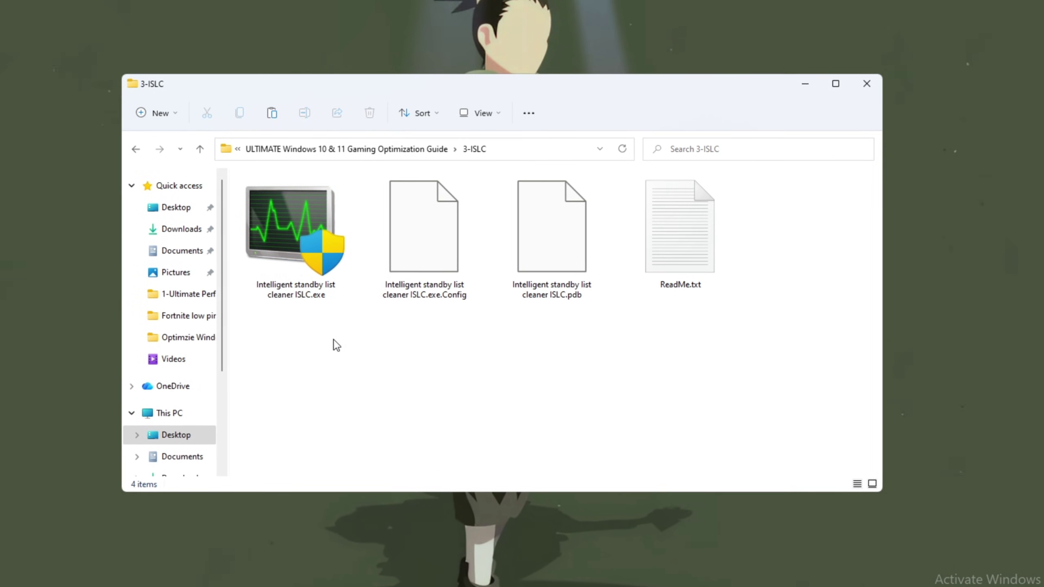
# Step: Run Intelligent standby list cleaner ISLC.exe as administrator and minimize the folder window
pyautogui.moveTo(336, 341); pyautogui.dragTo(312, 294)
pyautogui.rightClick(299, 299)
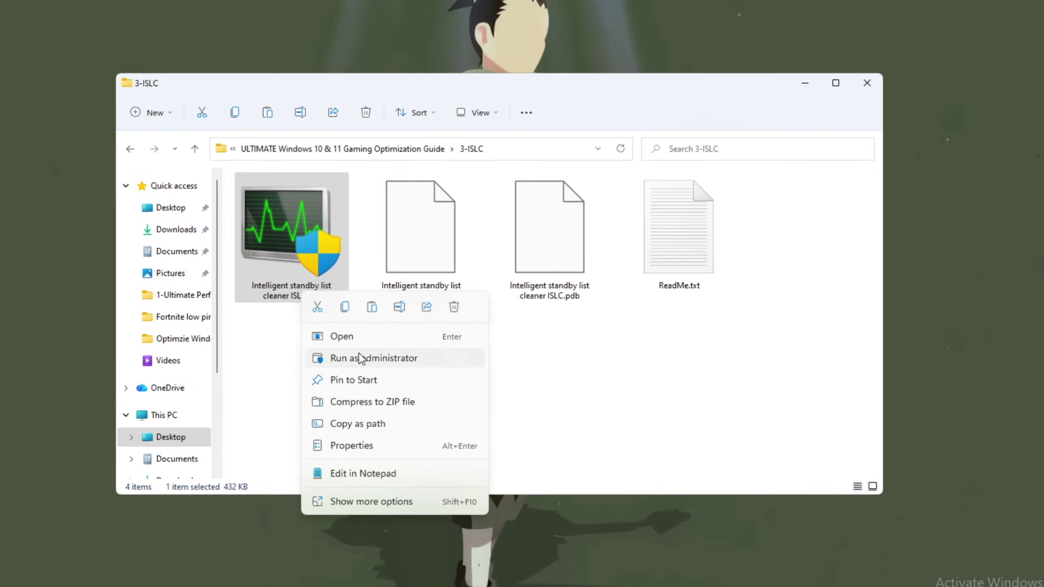
pyautogui.click(646, 342)
pyautogui.click(806, 85)
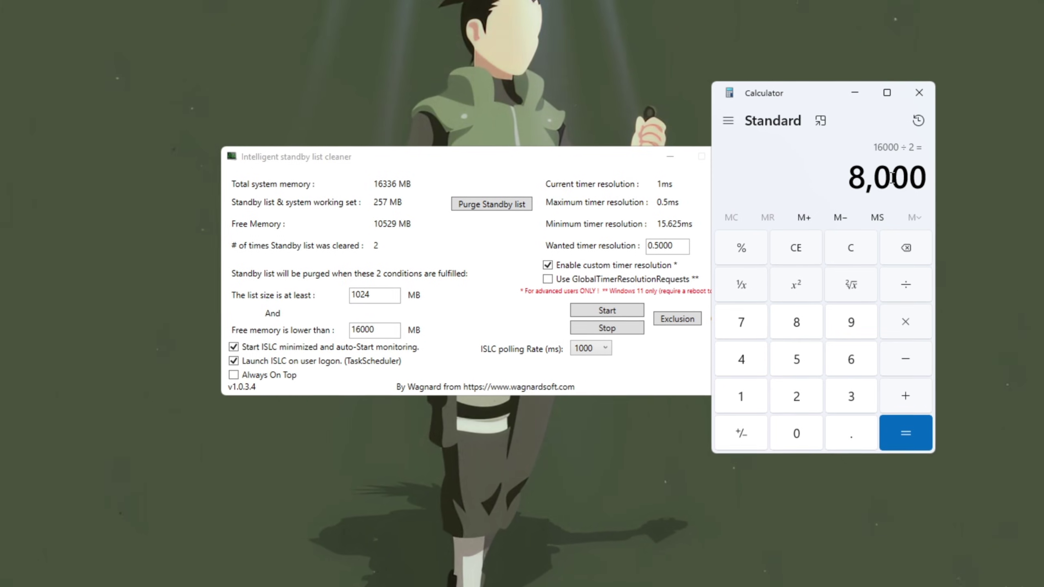
# Step: Set the 'Free memory is lower than' threshold to 8000 MB, keeping launch at logon enabled
pyautogui.click(313, 332)
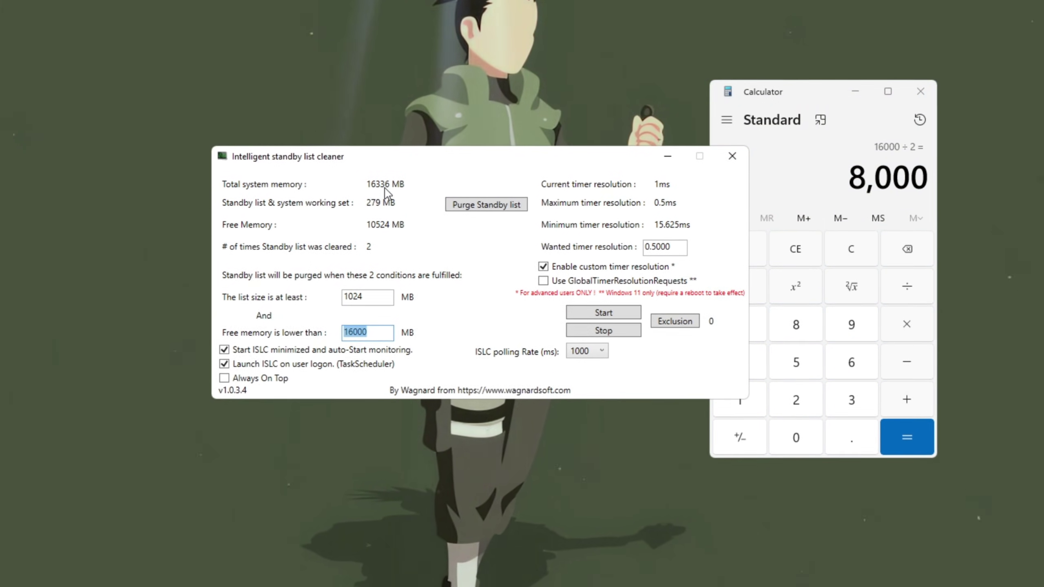
pyautogui.write('8000')
pyautogui.doubleClick(358, 334)
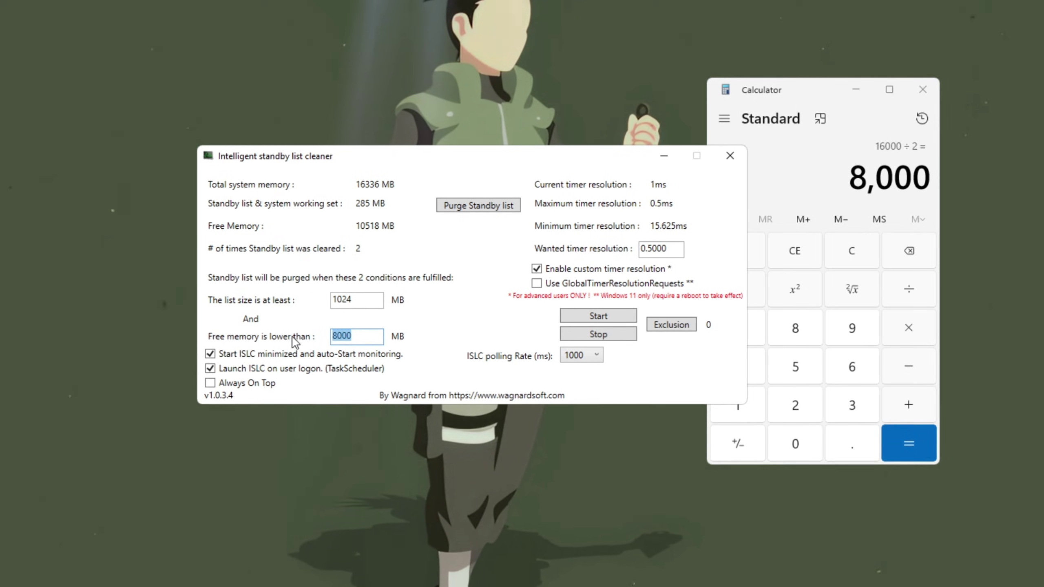
pyautogui.click(349, 340)
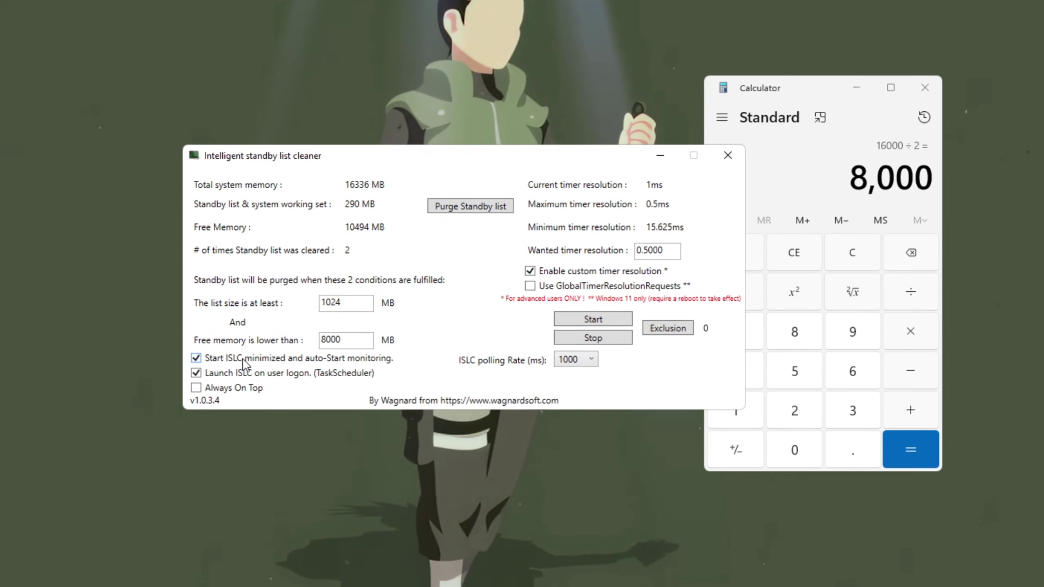
pyautogui.click(215, 375)
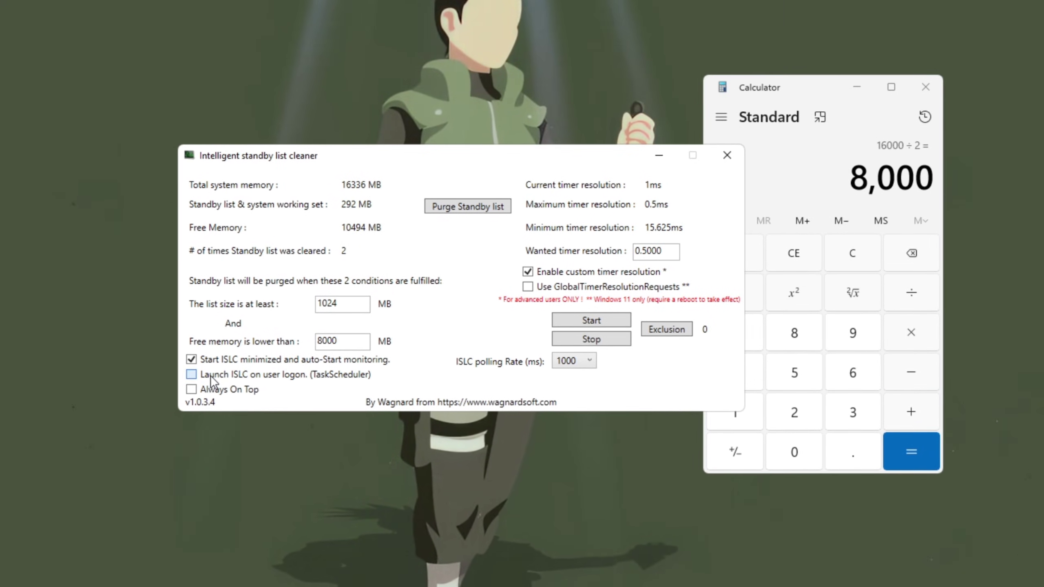
pyautogui.click(211, 375)
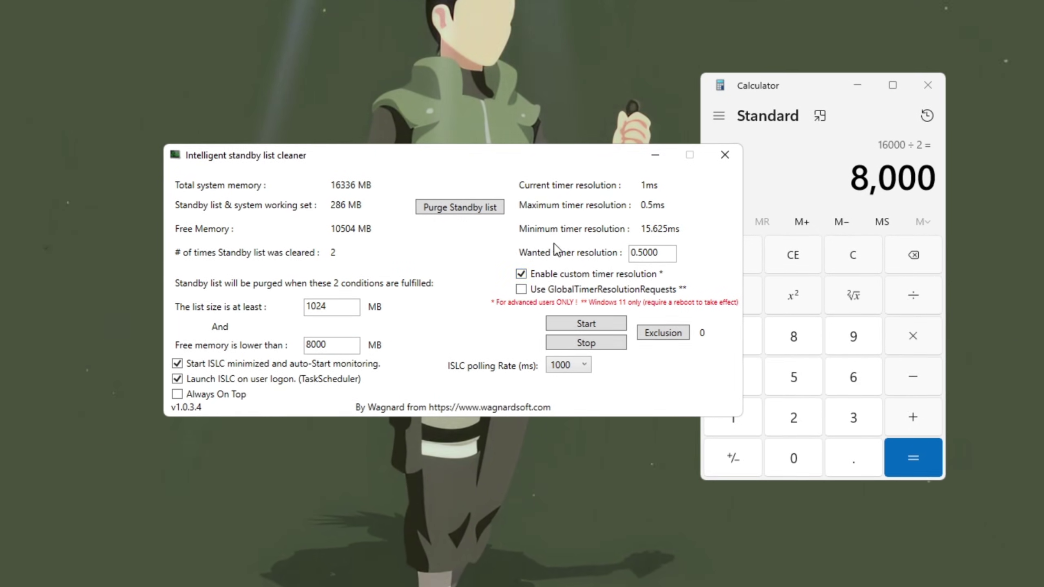
# Step: Select the wanted timer resolution, keep polling at 1000, start monitoring and purge the standby list
pyautogui.doubleClick(642, 252)
pyautogui.click(639, 253)
pyautogui.click(566, 372)
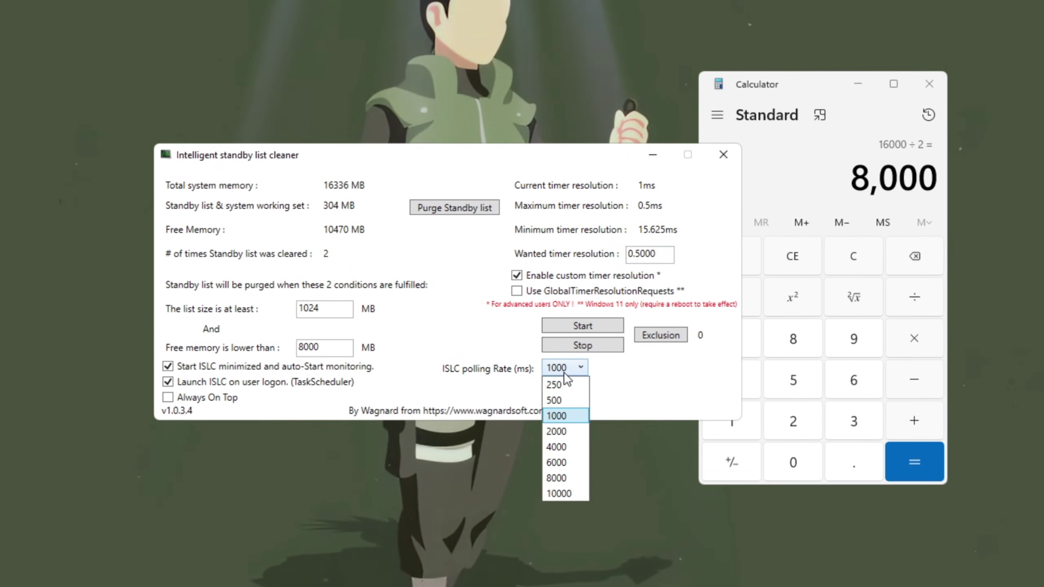
pyautogui.click(559, 416)
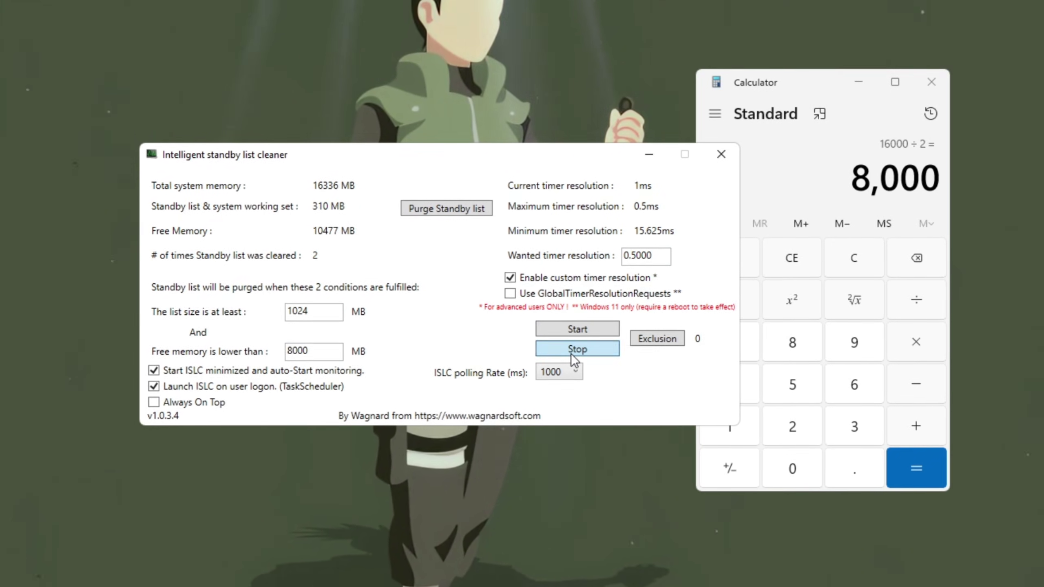
pyautogui.click(570, 325)
pyautogui.click(459, 208)
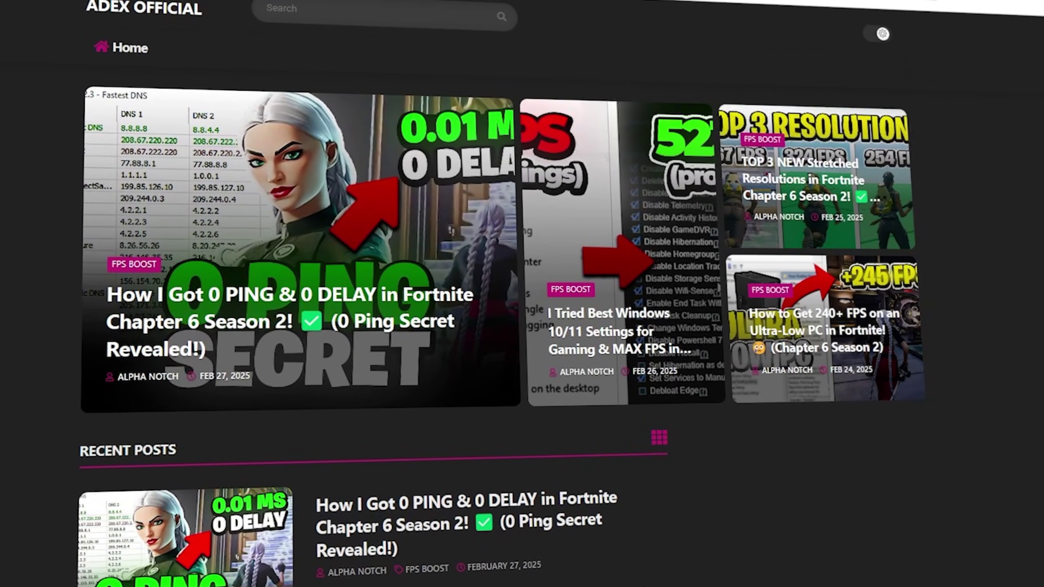
pyautogui.scroll(-8, 271, 327)
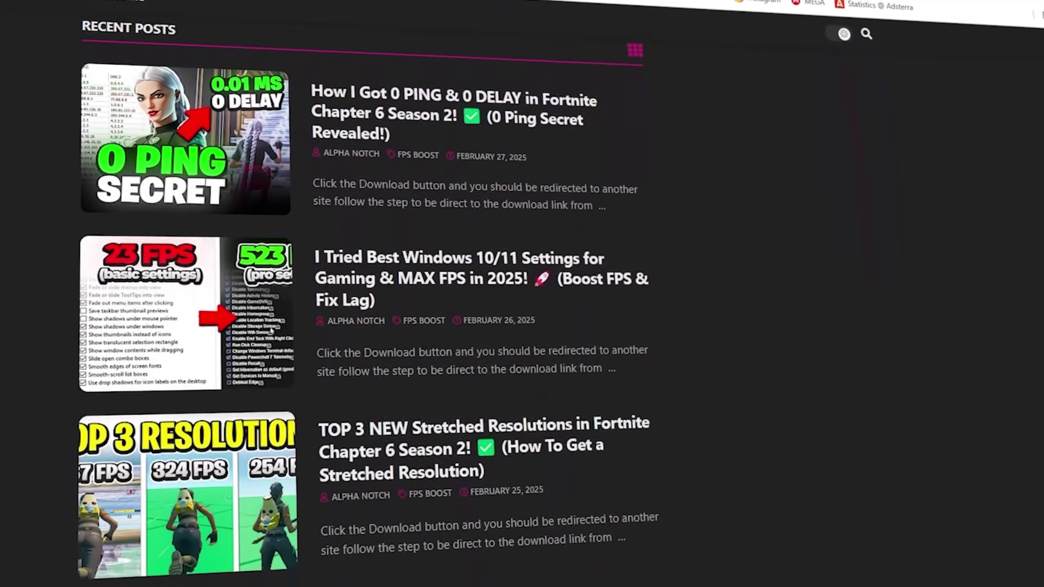
pyautogui.scroll(-10, 271, 327)
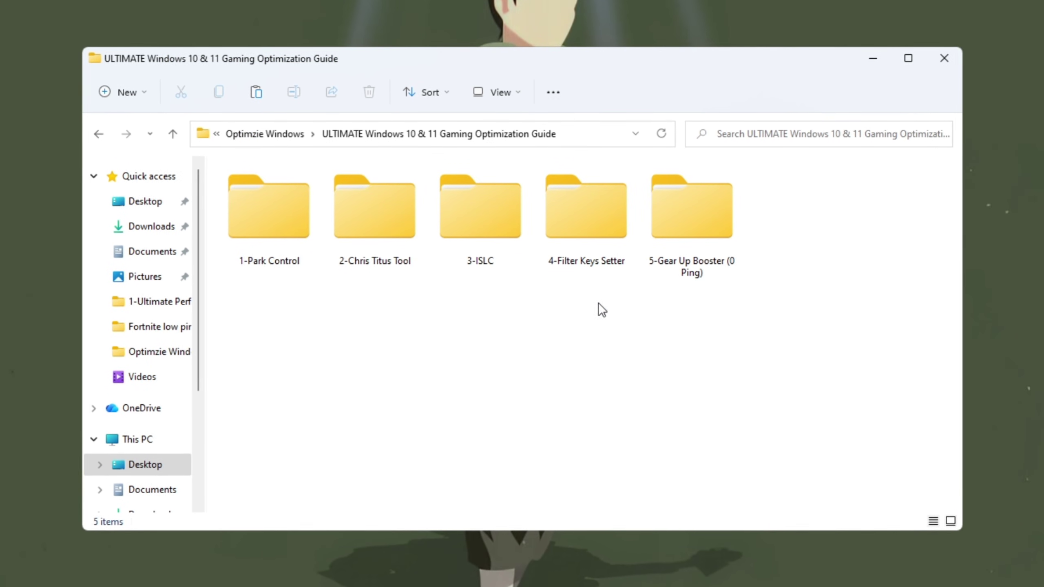
# Step: Open the 4-Filter Keys Setter folder, enlarge the icons, and select FilterKeysSetter.exe
pyautogui.click(592, 254)
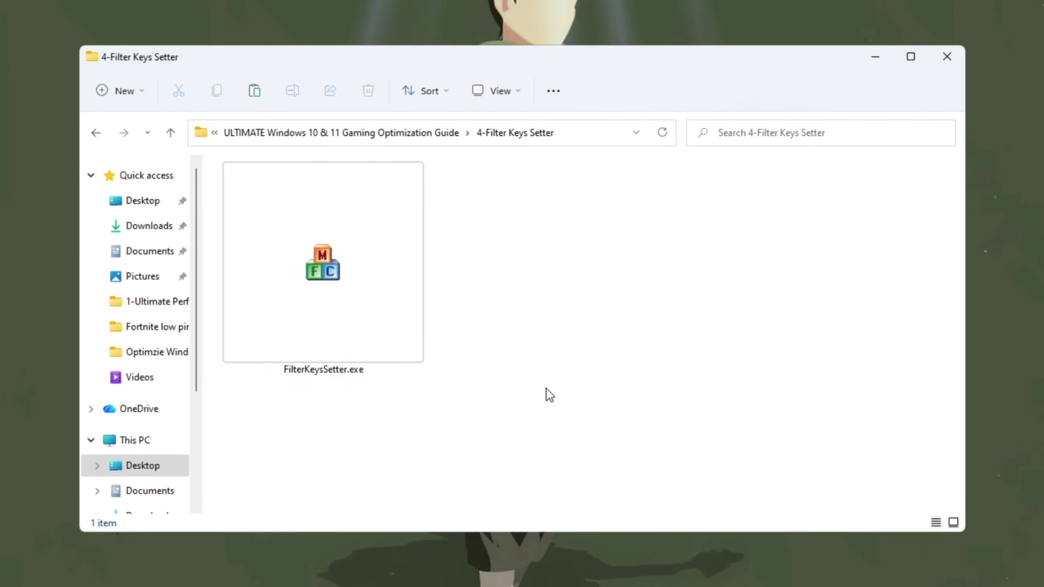
pyautogui.click(256, 310)
pyautogui.scroll(-2, 288, 321)
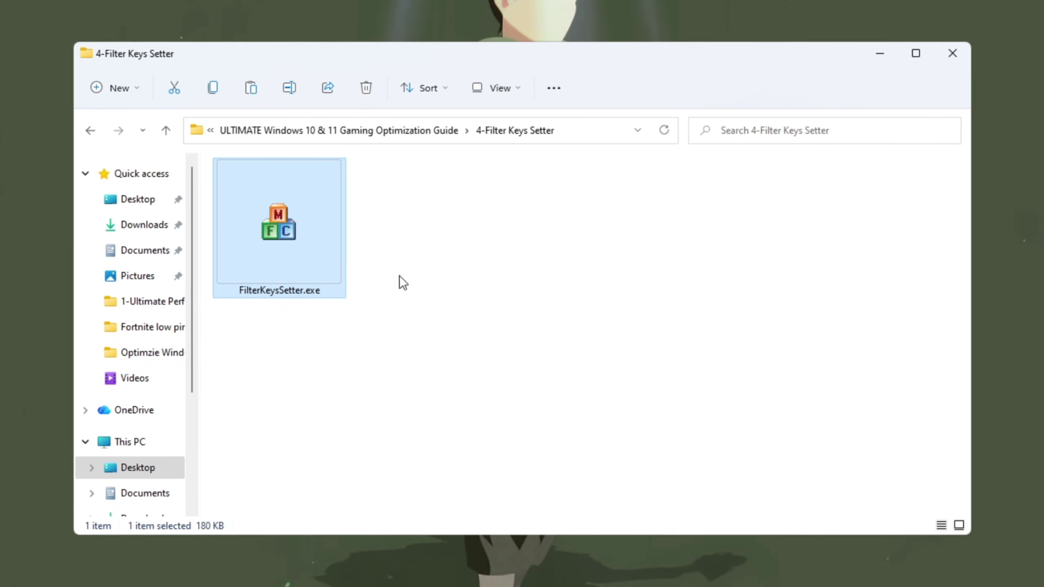
pyautogui.scroll(2, 465, 296)
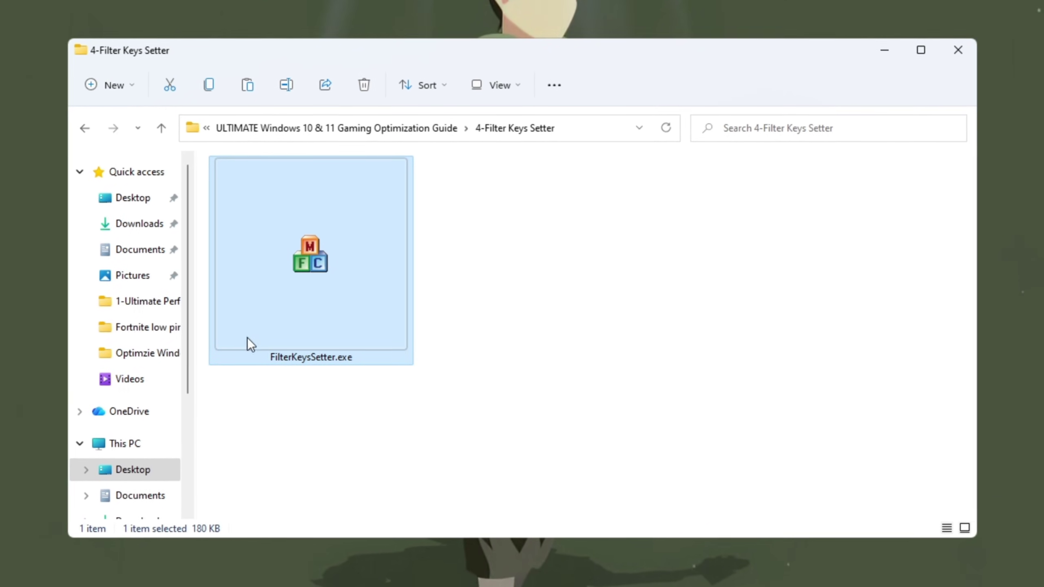
pyautogui.click(206, 330)
pyautogui.click(212, 289)
pyautogui.moveTo(211, 290); pyautogui.dragTo(476, 231)
# Step: Launch FilterKeys Setter, minimize Explorer, and set Repeat delay to 130 ms
pyautogui.doubleClick(356, 338)
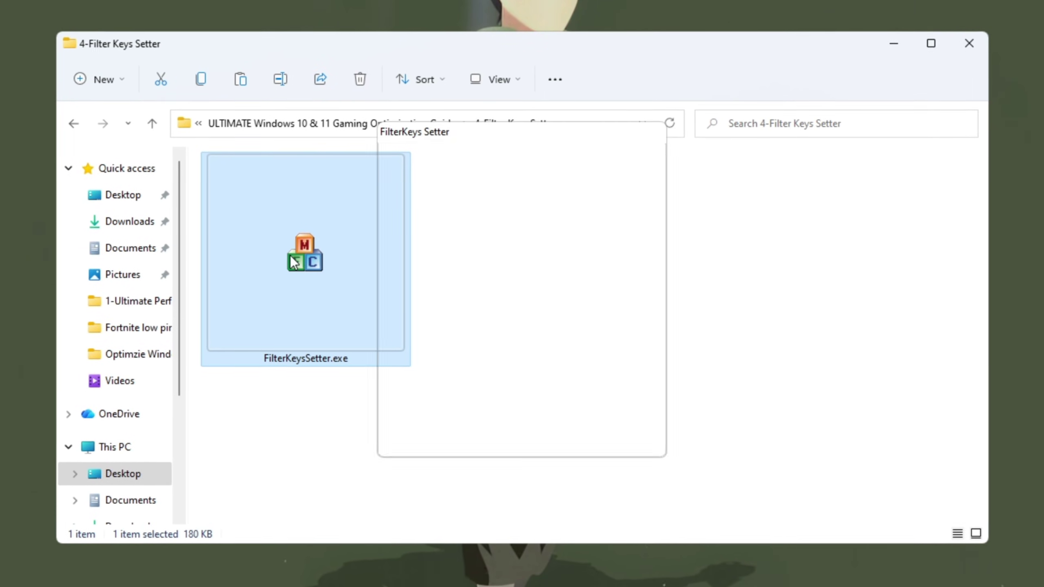
pyautogui.click(896, 41)
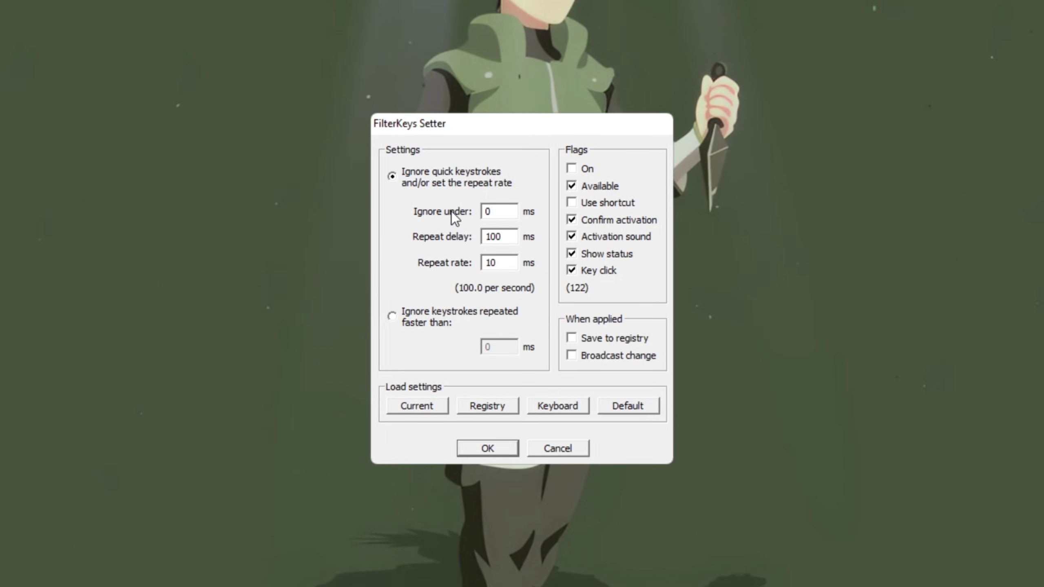
pyautogui.press('Tab')
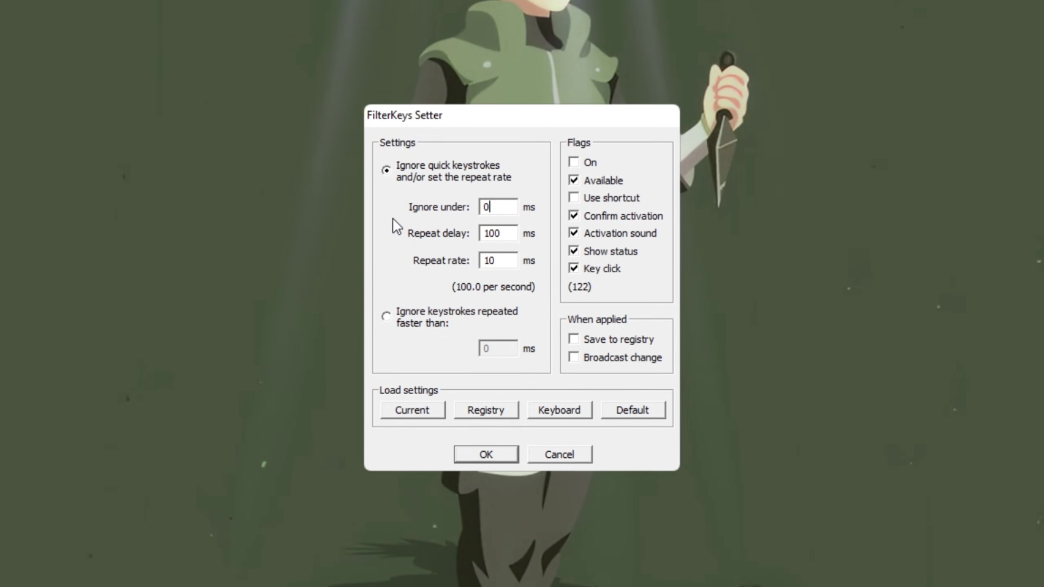
pyautogui.press('Tab')
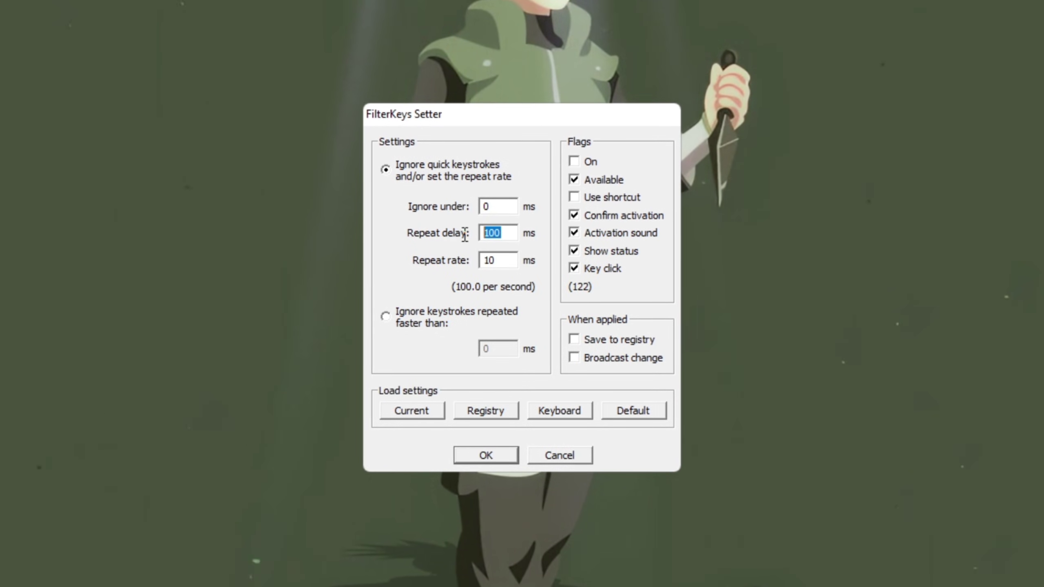
pyautogui.write('13')
pyautogui.write('0')
pyautogui.hotkey('ctrl', 'a')
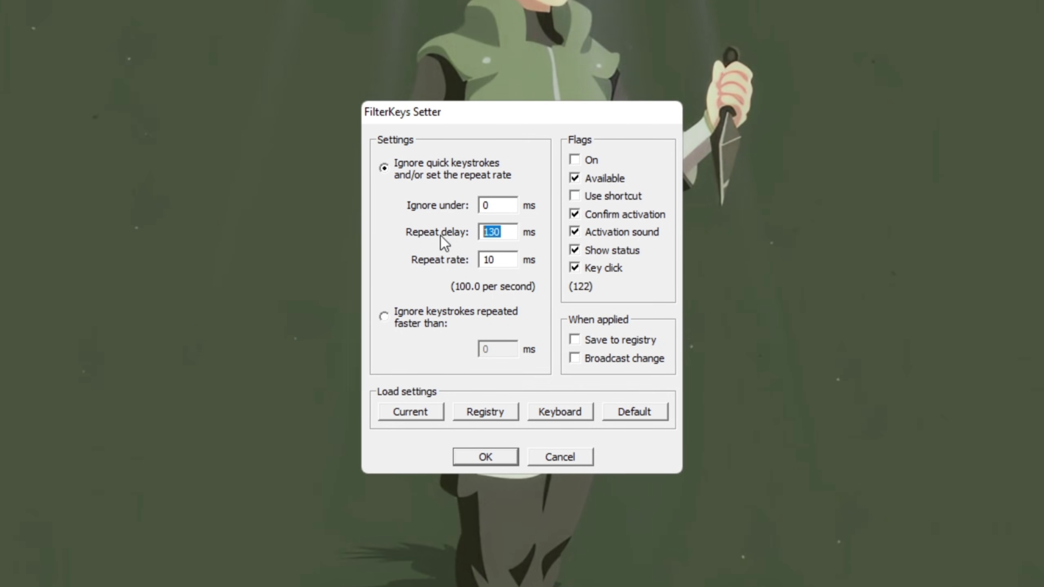
pyautogui.click(497, 232)
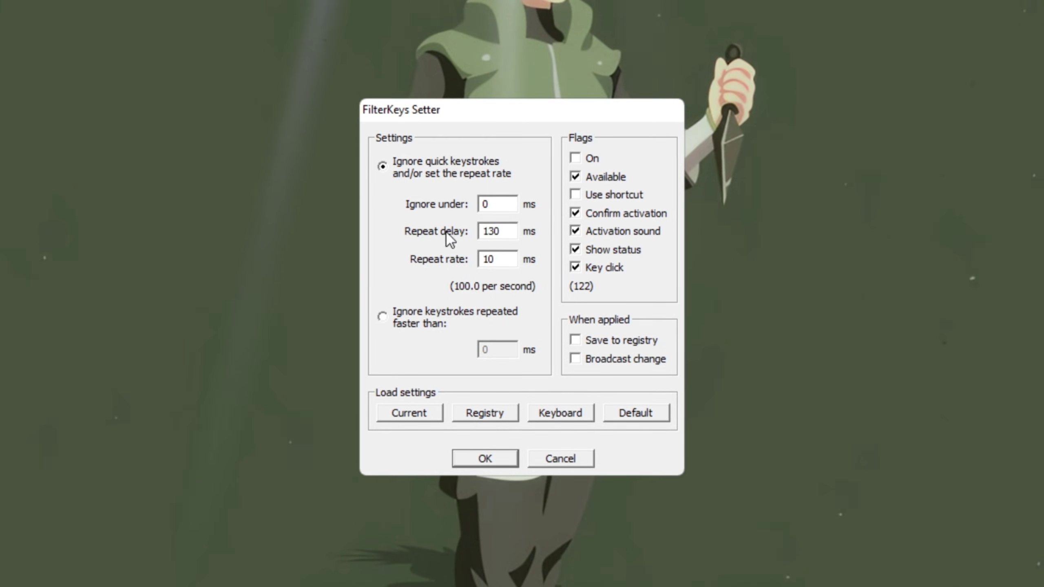
# Step: Set Repeat rate to 10 ms, enable the FilterKeys shortcut, and save to the registry
pyautogui.doubleClick(478, 258)
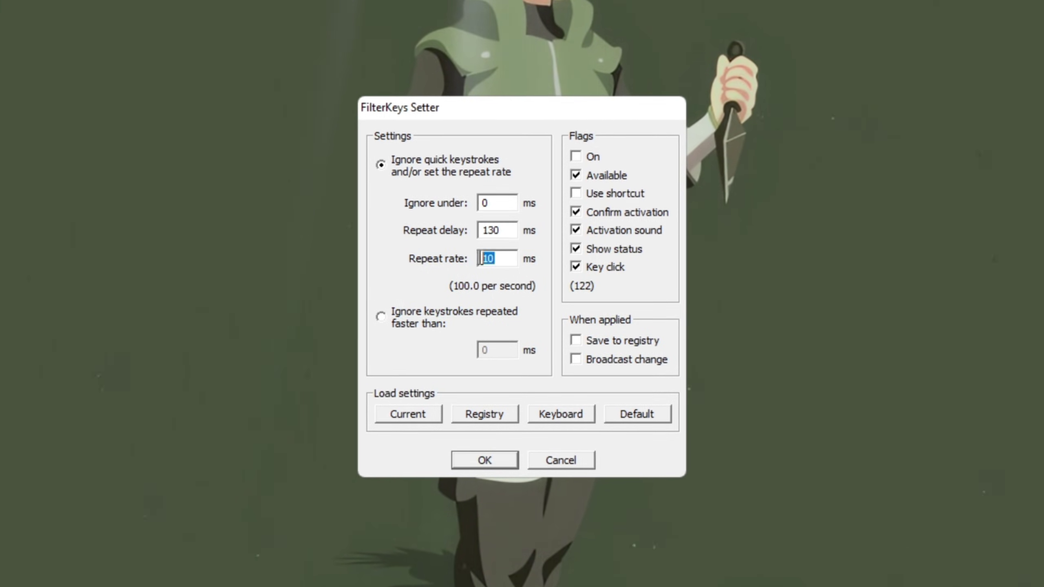
pyautogui.write('10')
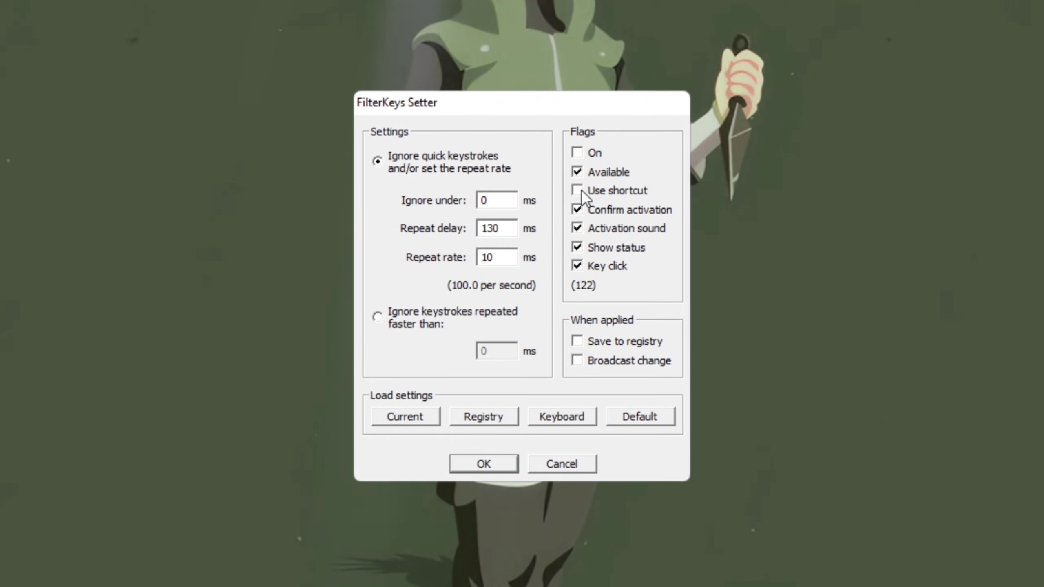
pyautogui.click(581, 191)
pyautogui.click(598, 342)
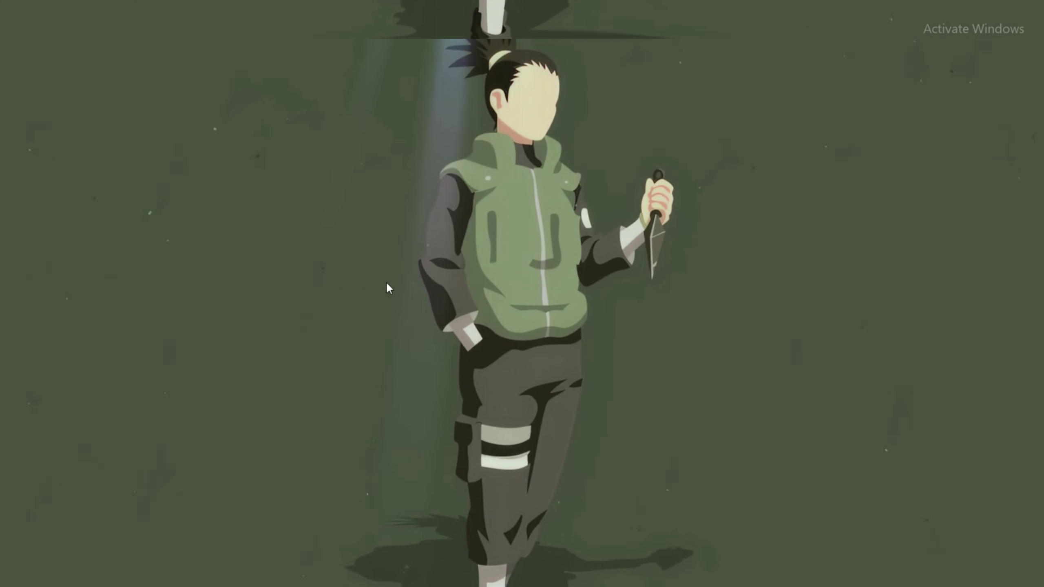
# Step: Open Windows PowerShell as administrator from a 'wi' Start search and centre the console
pyautogui.press('super')
pyautogui.write('wi')
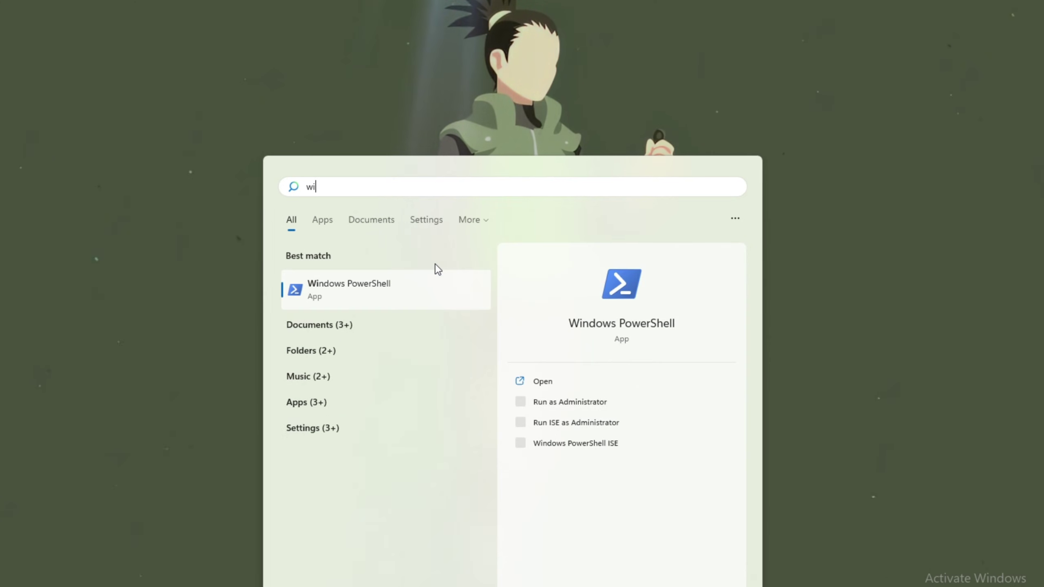
pyautogui.rightClick(635, 297)
pyautogui.click(695, 306)
pyautogui.click(481, 410)
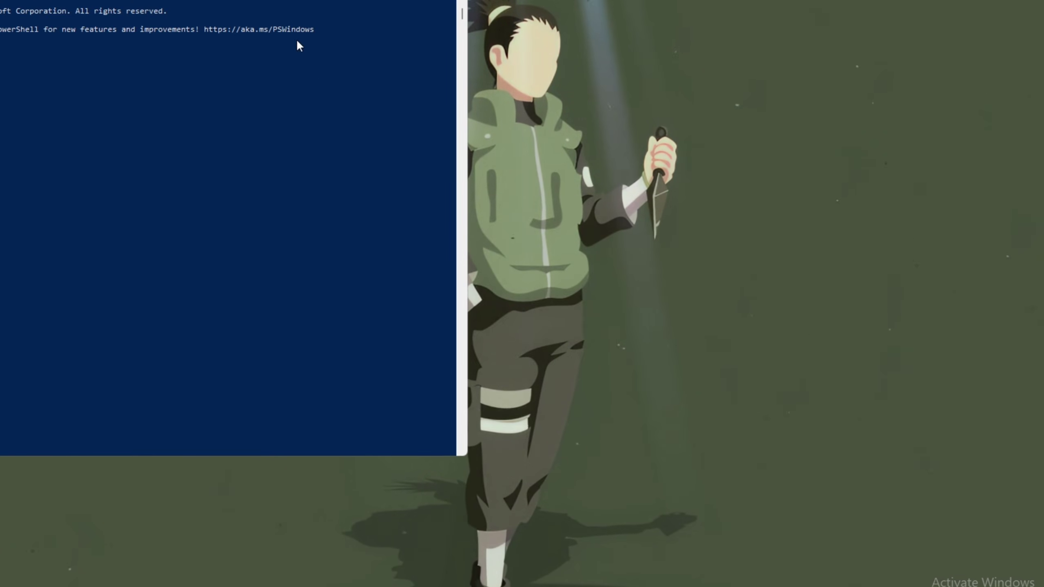
pyautogui.moveTo(204, 1); pyautogui.dragTo(540, 79)
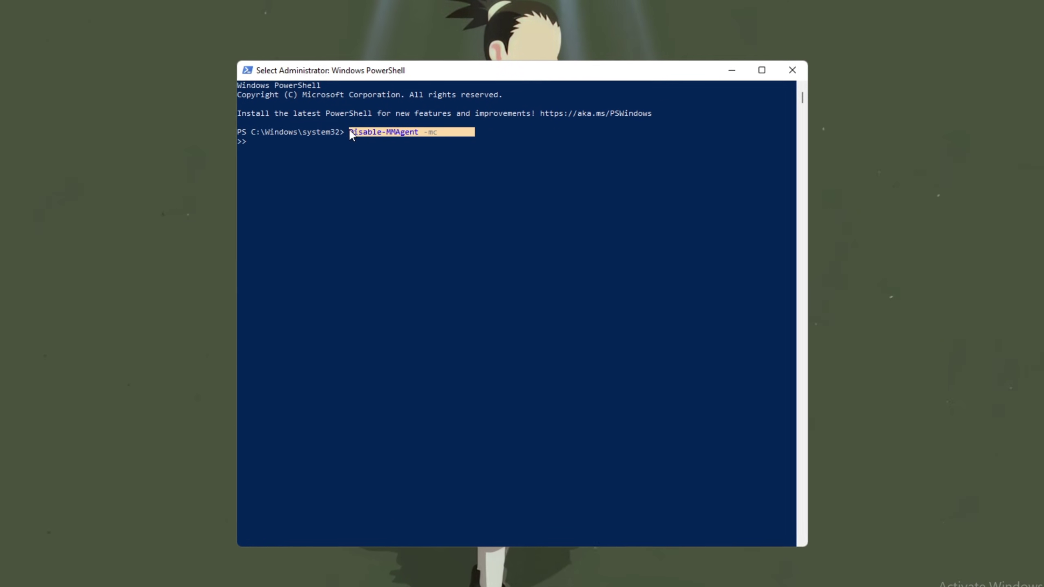
pyautogui.click(473, 132)
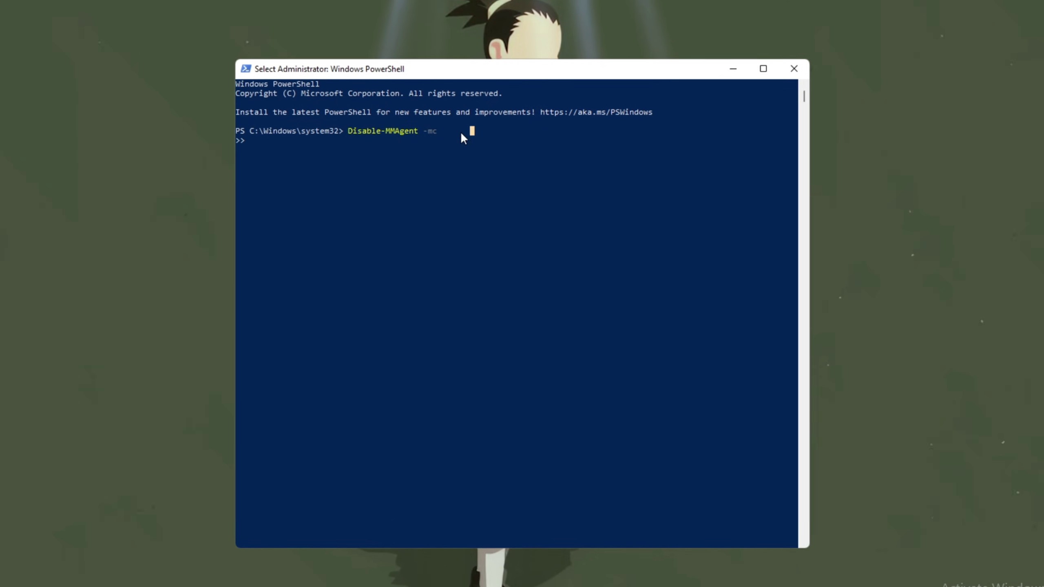
pyautogui.click(438, 131)
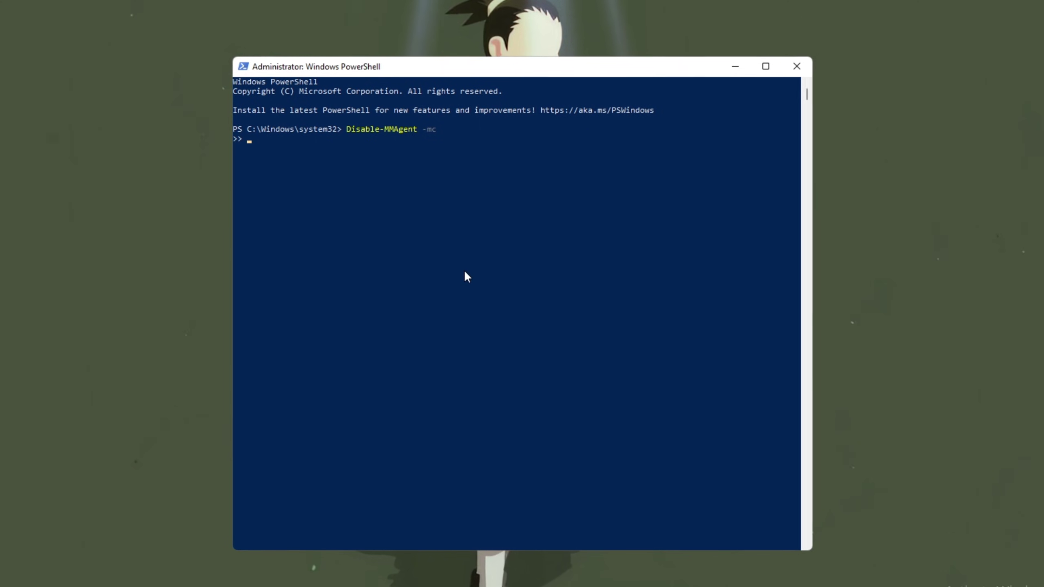